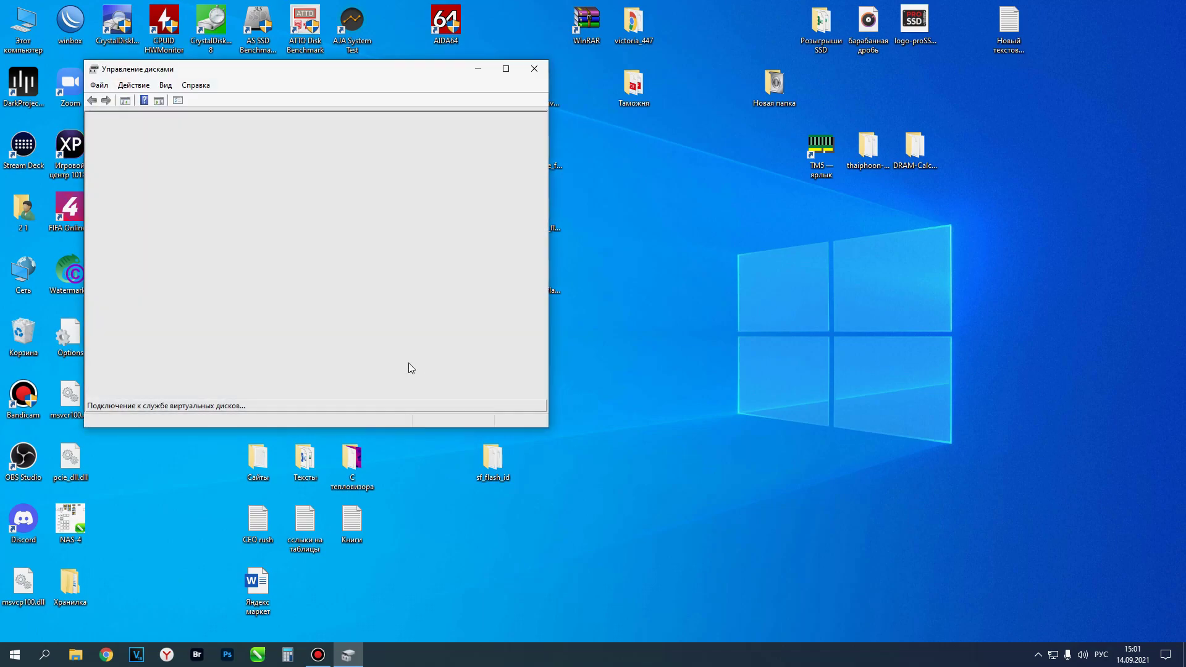
Step: Create a simple volume on the unallocated space of Disk 1 using the wizard's default settings
click(372, 333)
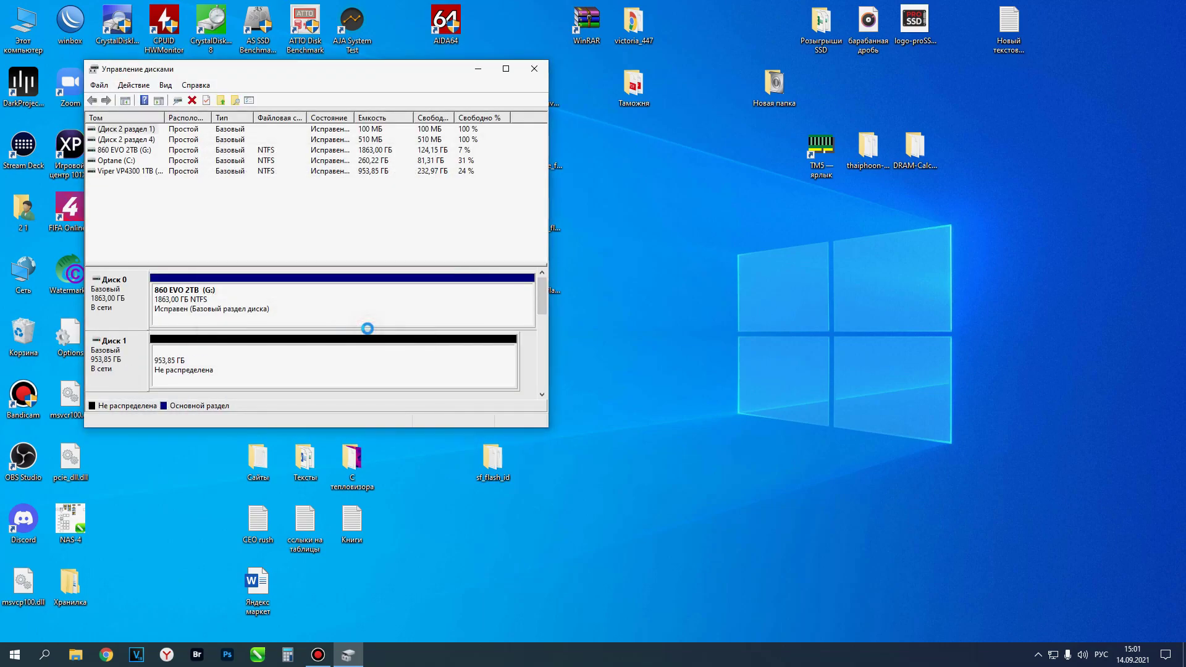
right_click(318, 361)
click(369, 367)
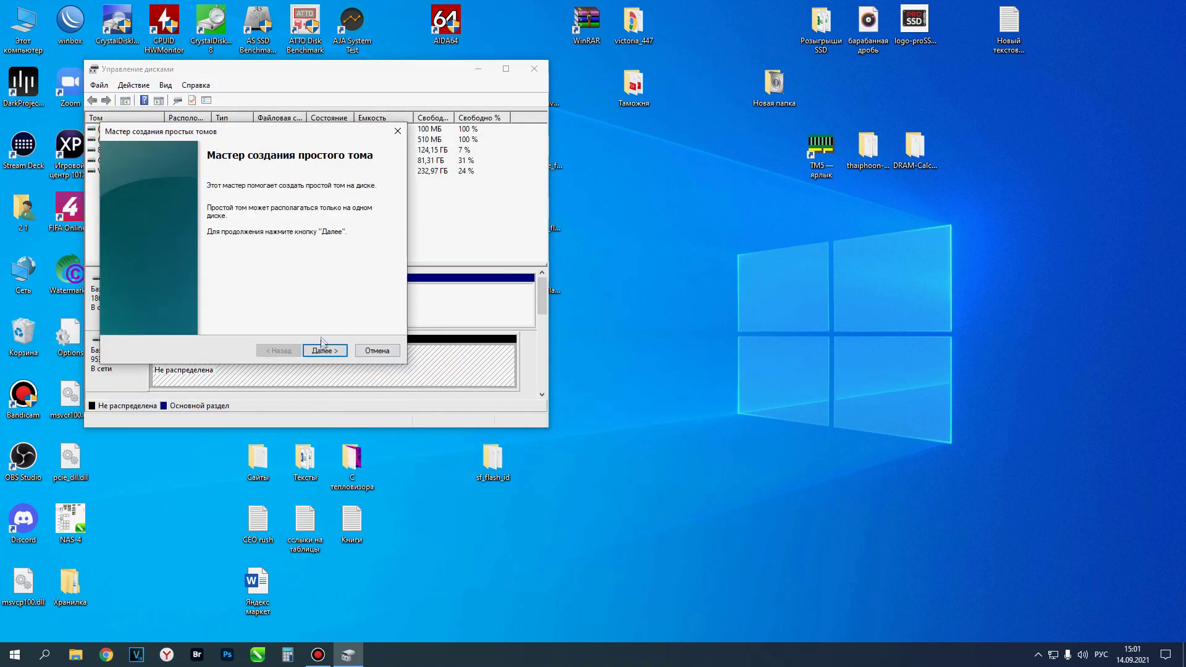
click(320, 346)
click(321, 347)
click(320, 347)
click(320, 346)
click(321, 346)
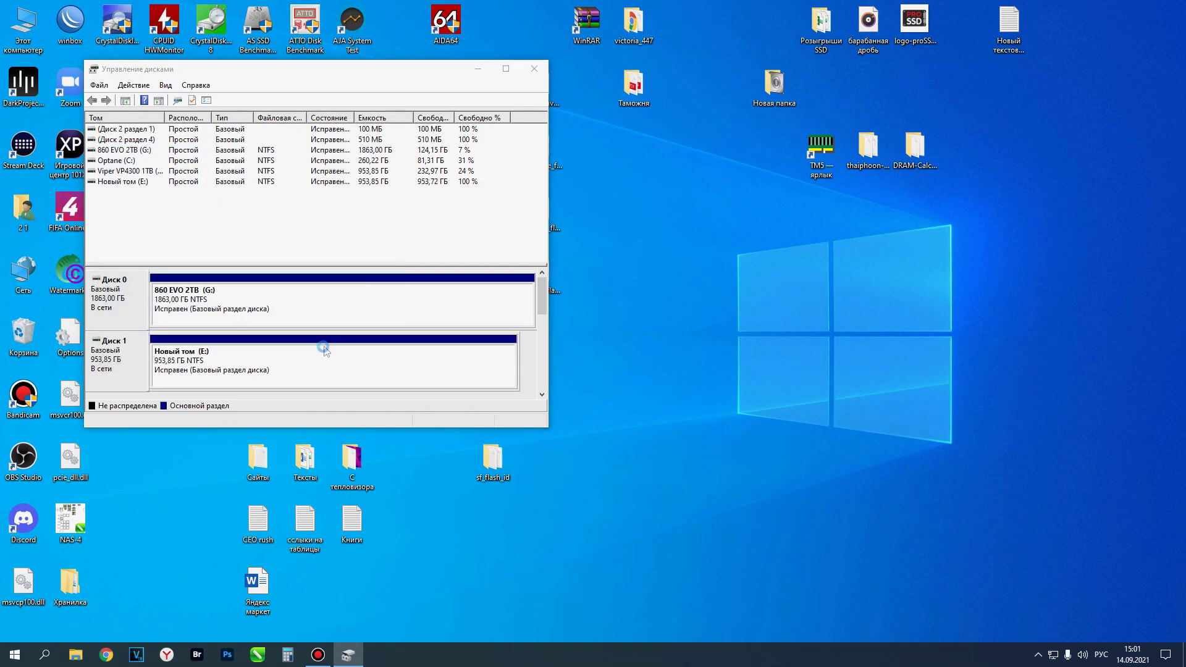
Step: Minimize Disk Management after selecting the new volume on Disk 1, and display drive E: in CrystalDiskInfo
click(678, 152)
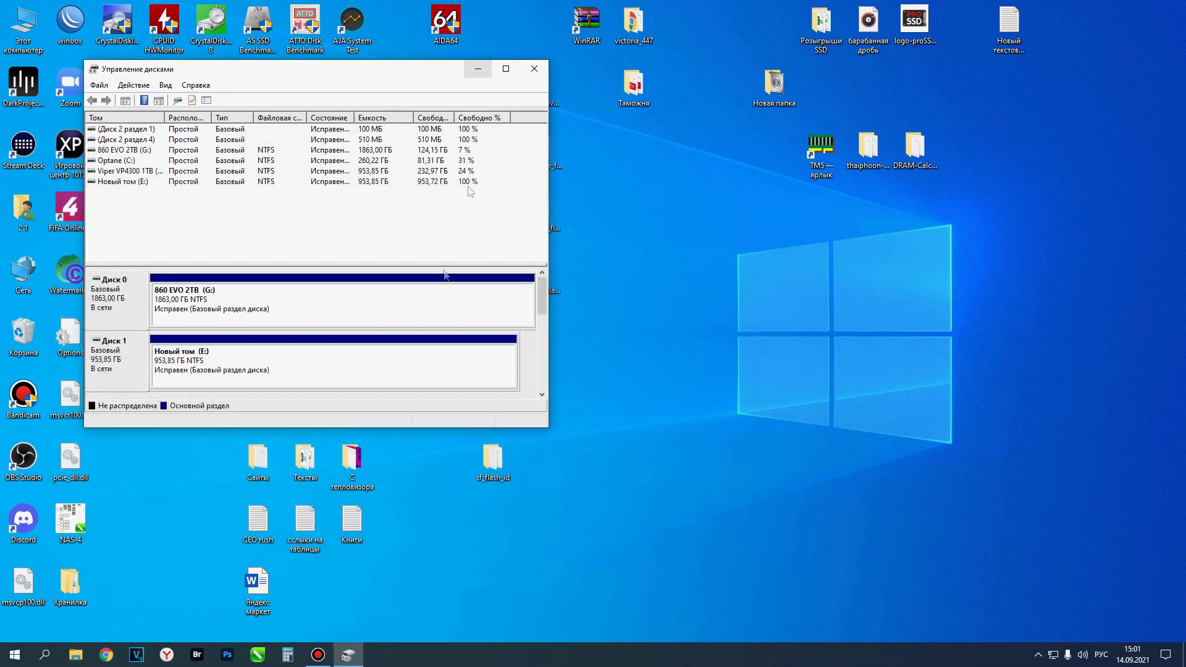
click(424, 358)
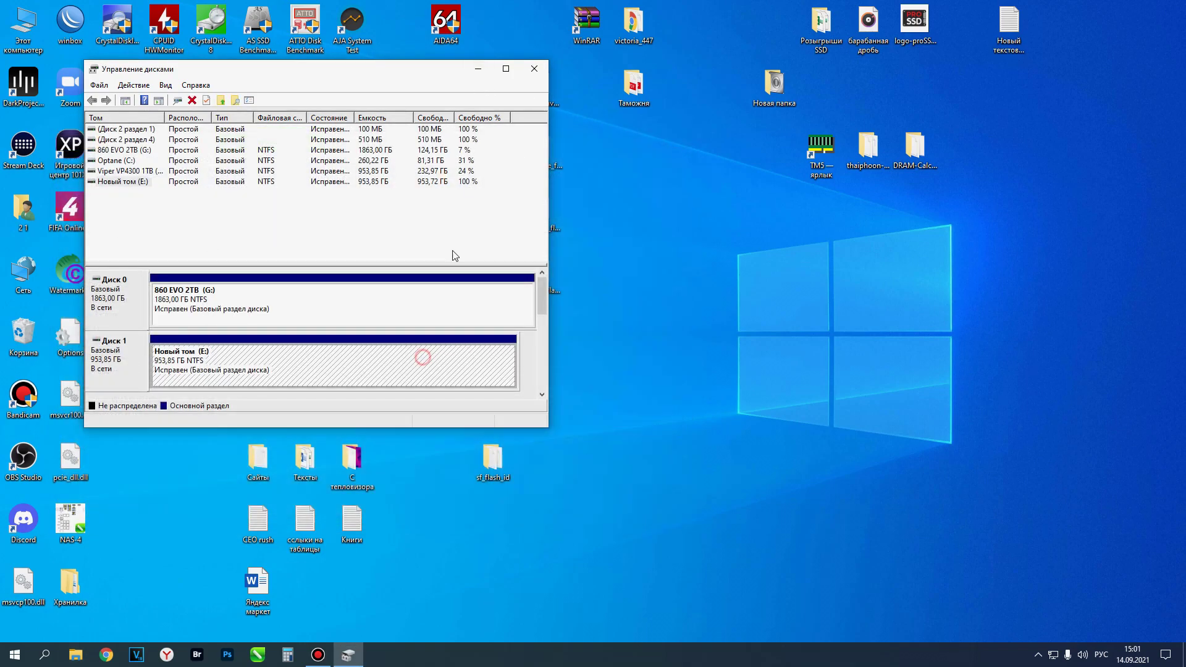
click(478, 69)
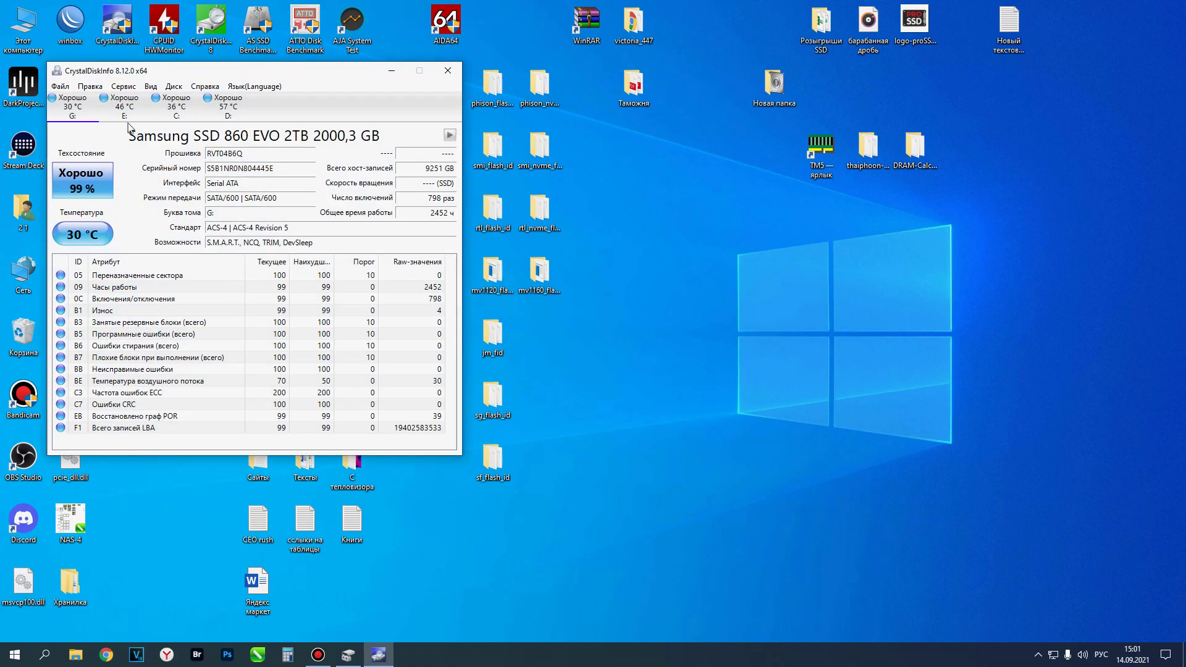
click(124, 109)
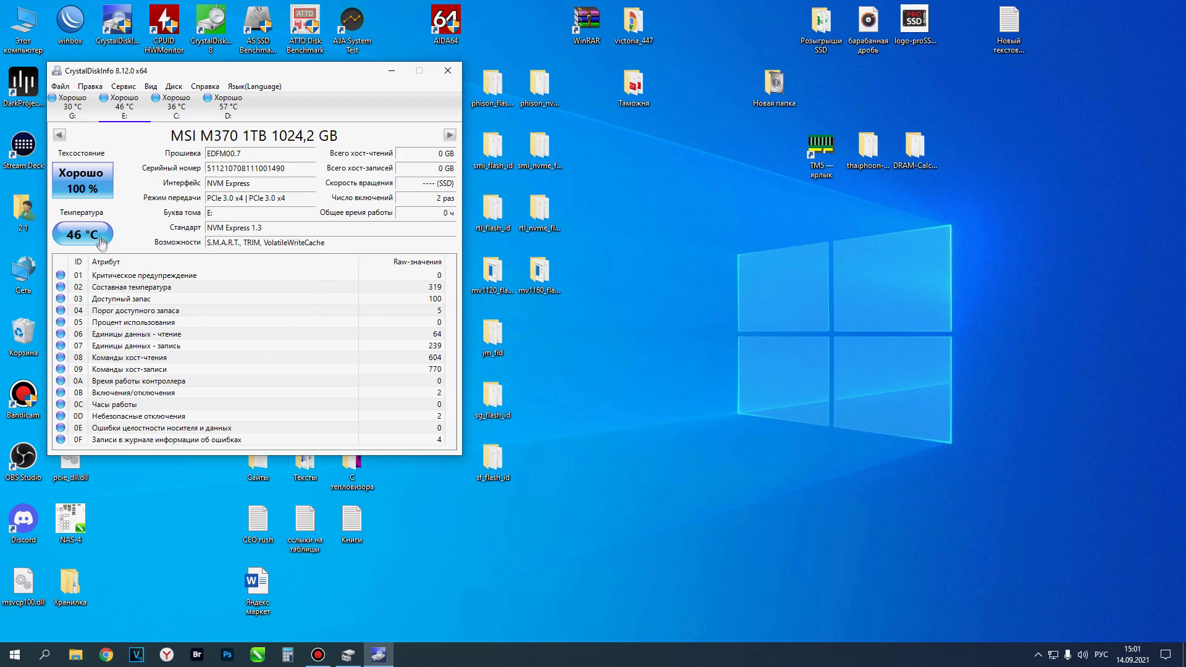
Step: Open HWMonitor, collapse every device group except MSI M370 1TB, and place its window below CrystalDiskInfo
click(169, 32)
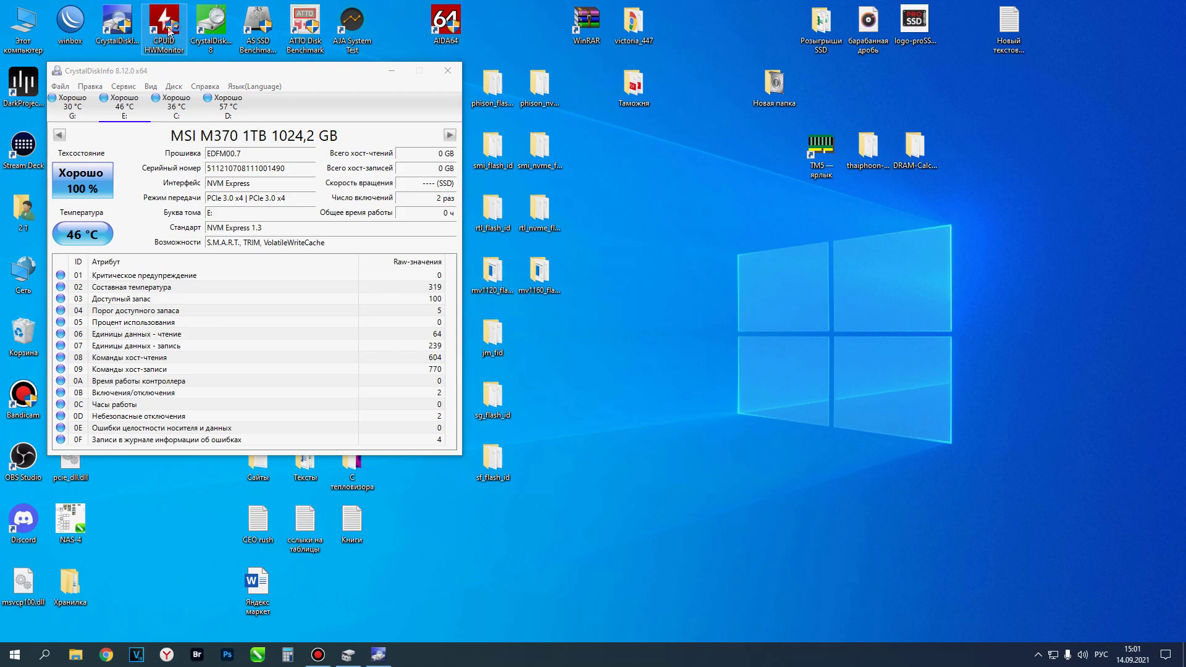
click(168, 33)
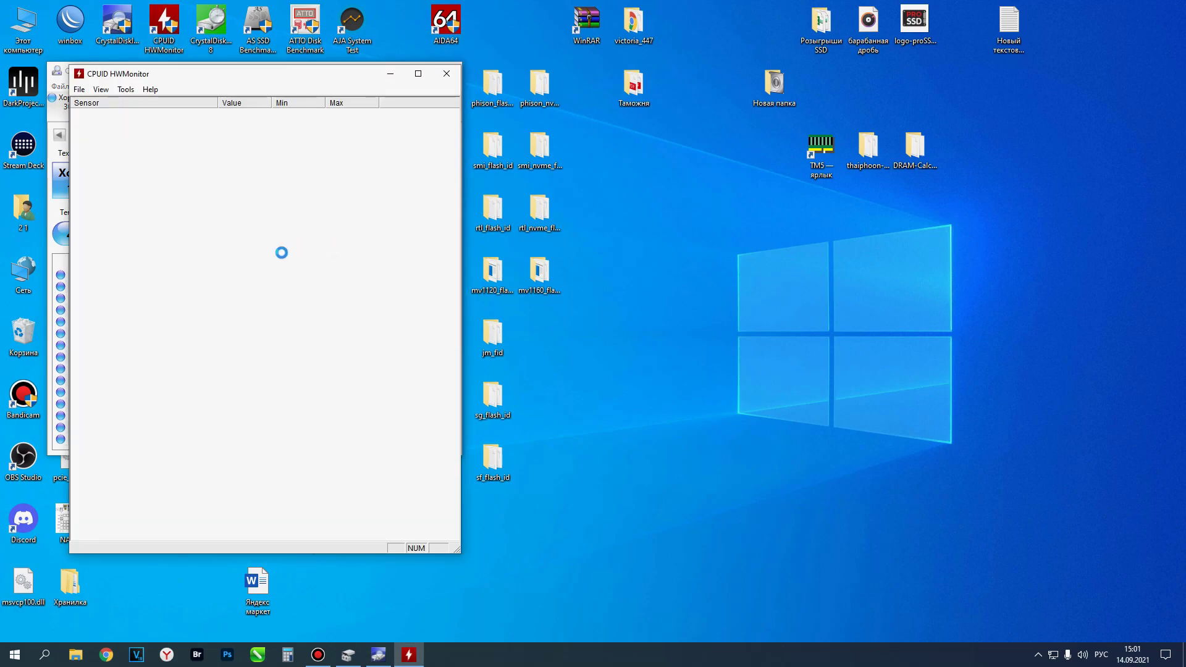
scroll(264, 227, down, 8)
scroll(263, 227, up, 8)
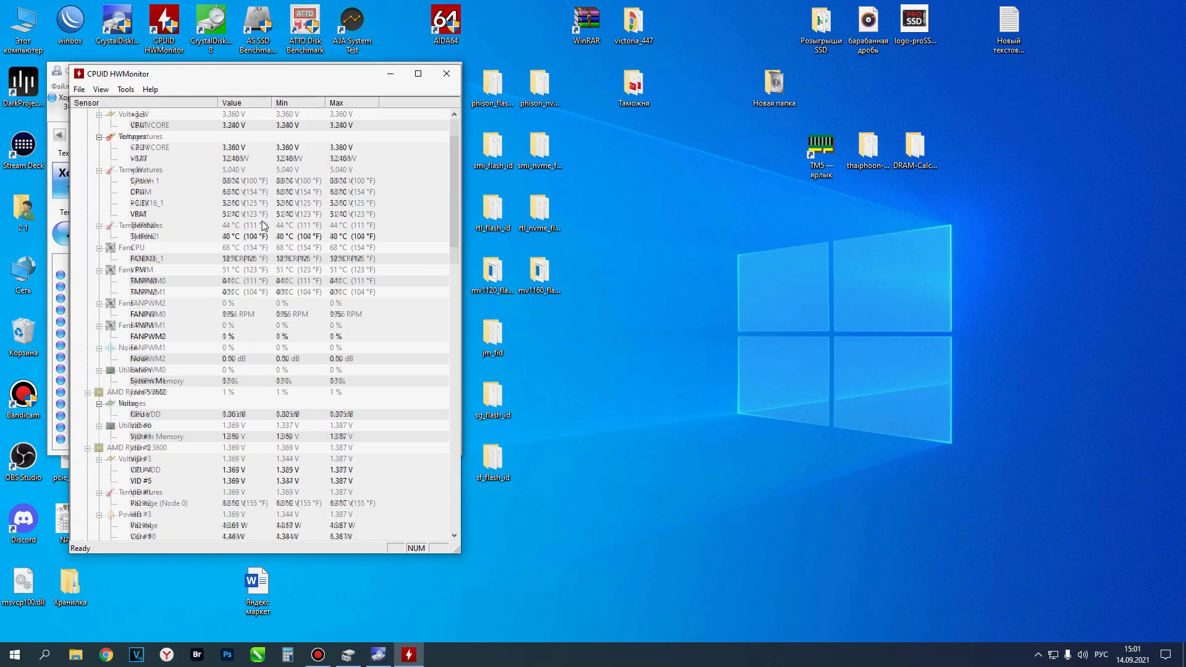
click(87, 124)
click(87, 136)
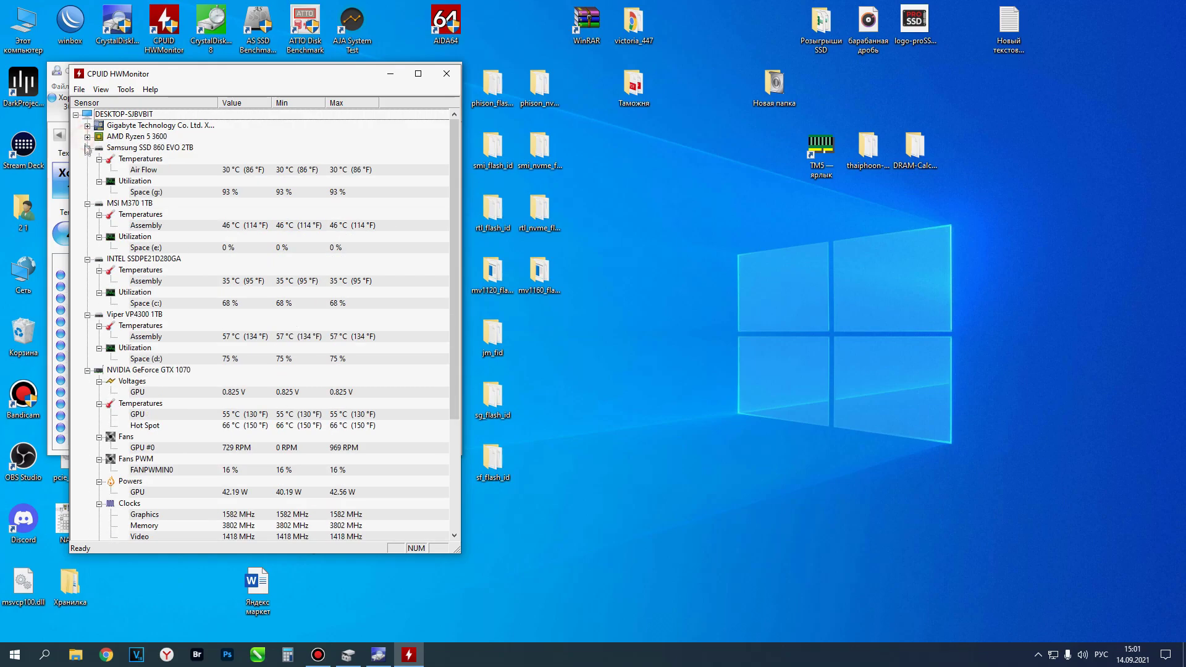
click(88, 147)
click(87, 214)
click(87, 224)
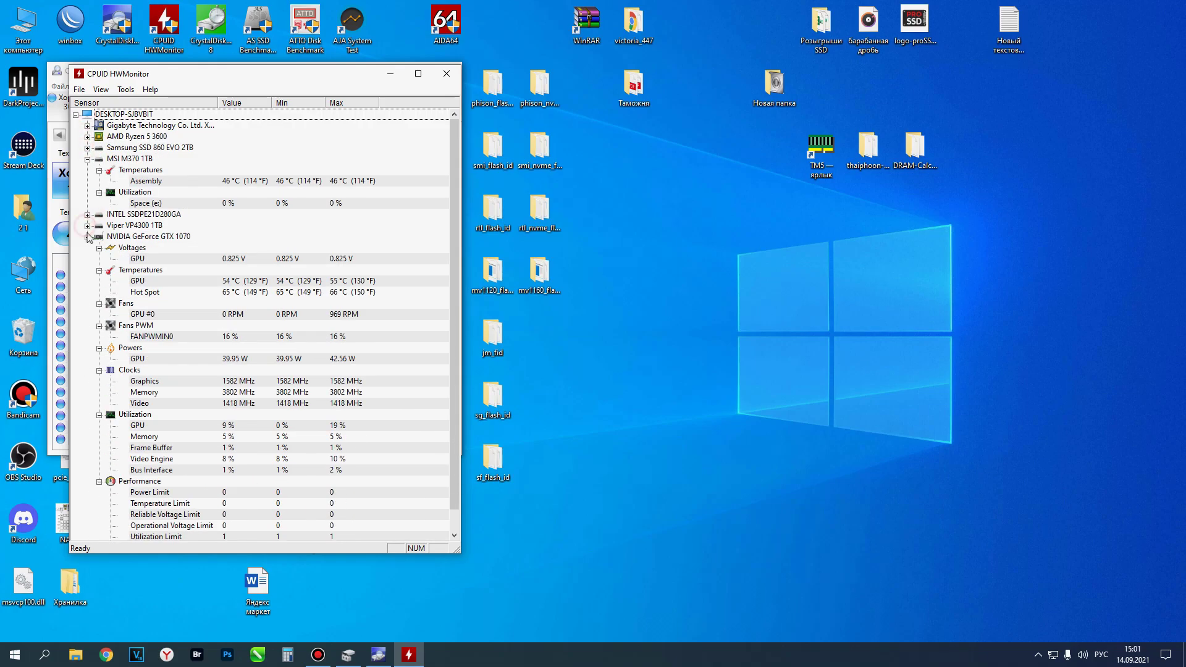
click(87, 236)
drag(254, 81, 243, 475)
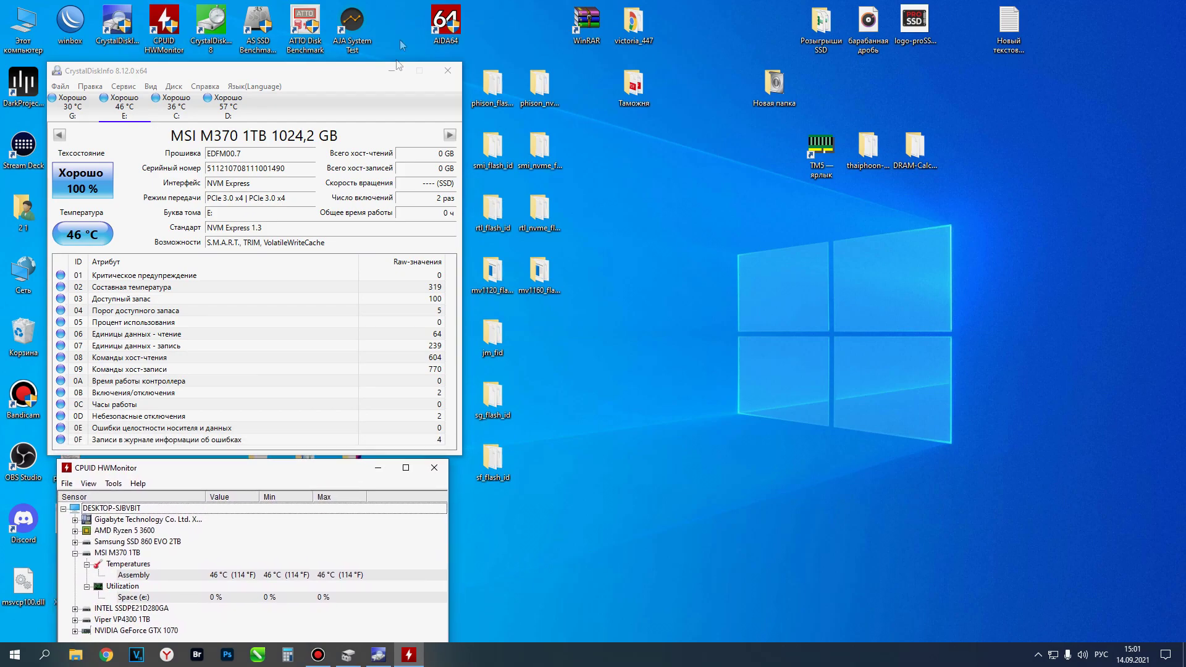
Step: Open the sensor readings in AIDA64, check the MSI M370 1TB temperature, and close AIDA64
click(445, 25)
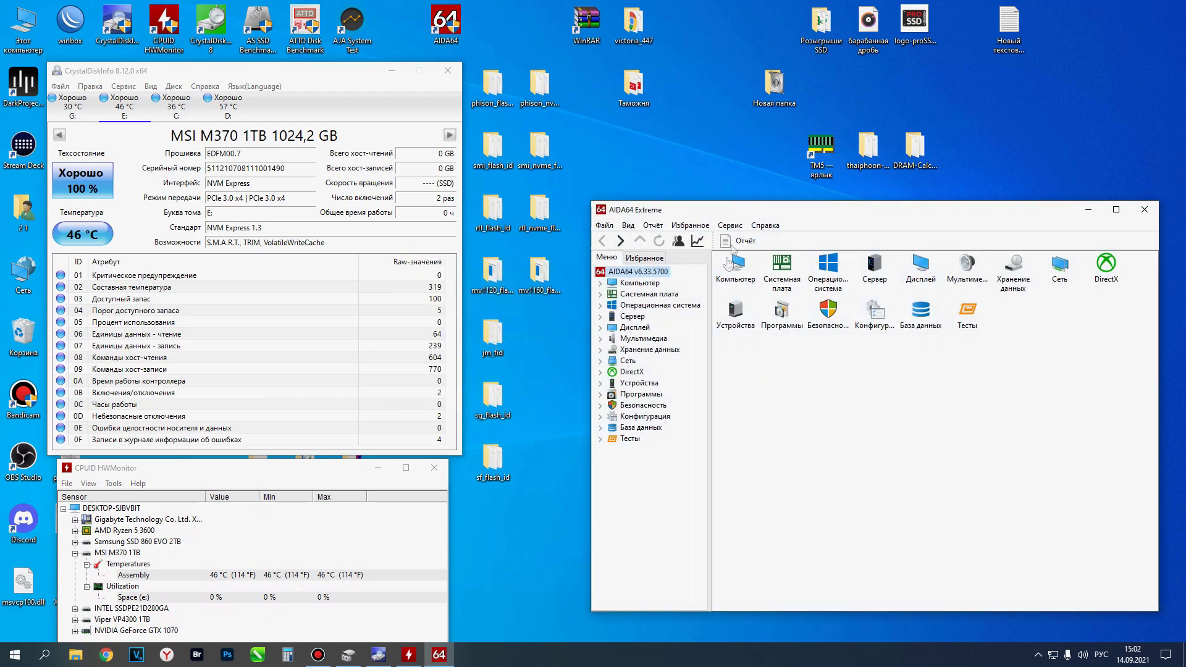
double_click(1054, 274)
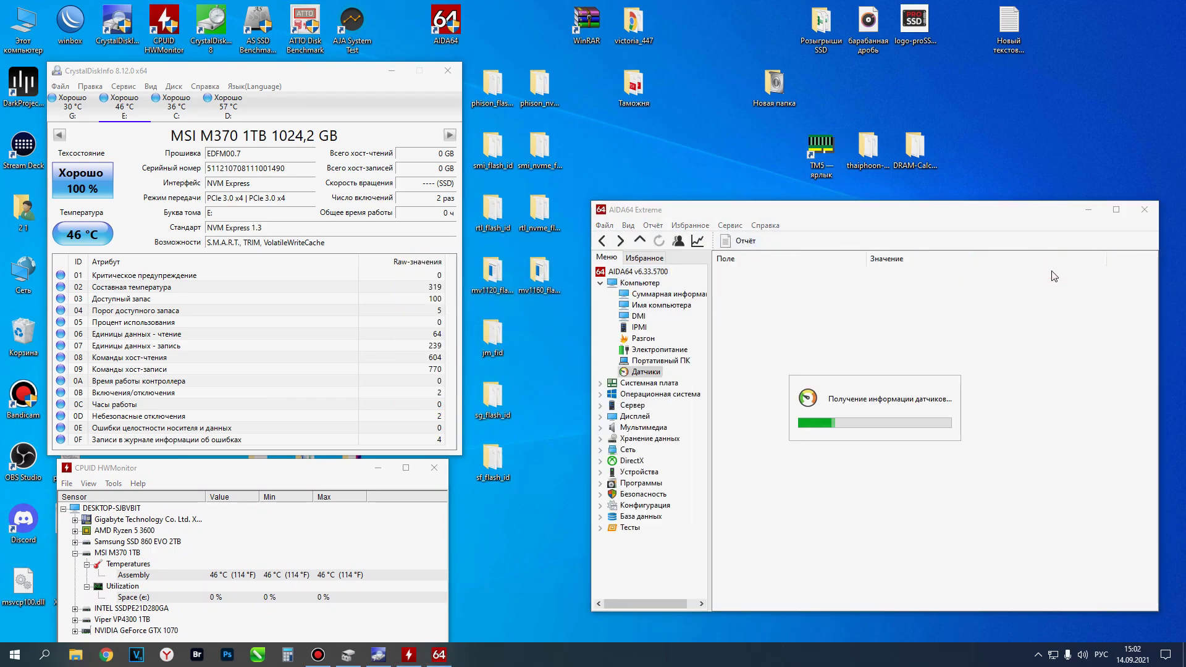
click(755, 496)
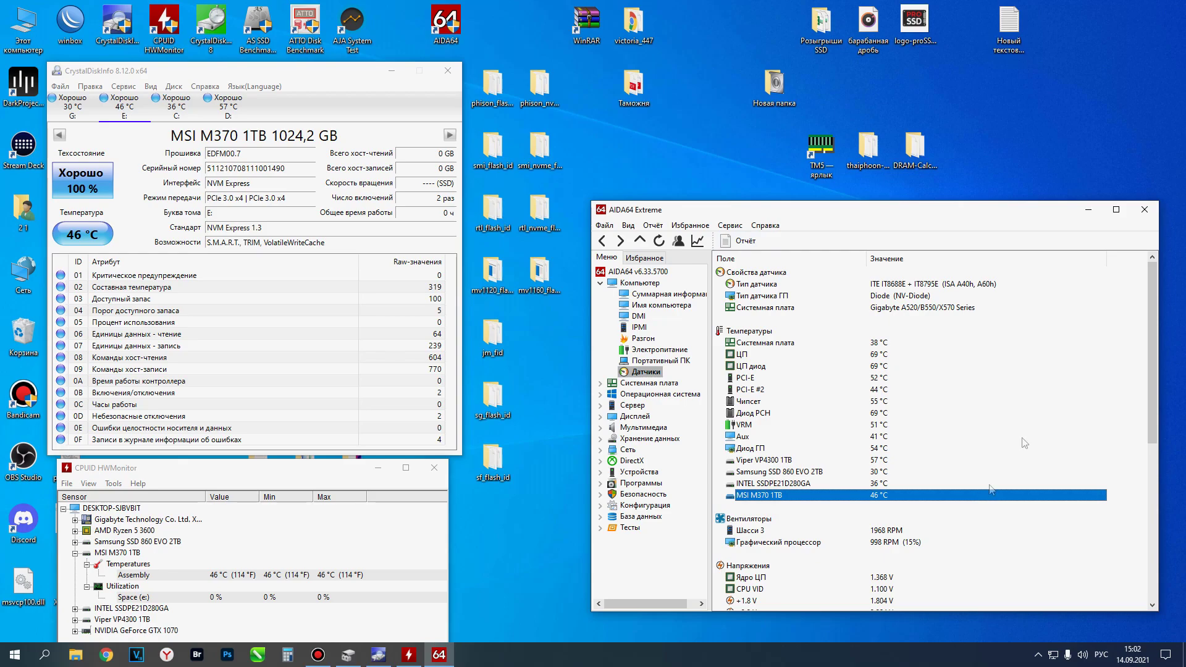
click(1151, 213)
Step: Launch CrystalDiskMark, place it beside CrystalDiskInfo, and select drive E: as the test target
double_click(211, 25)
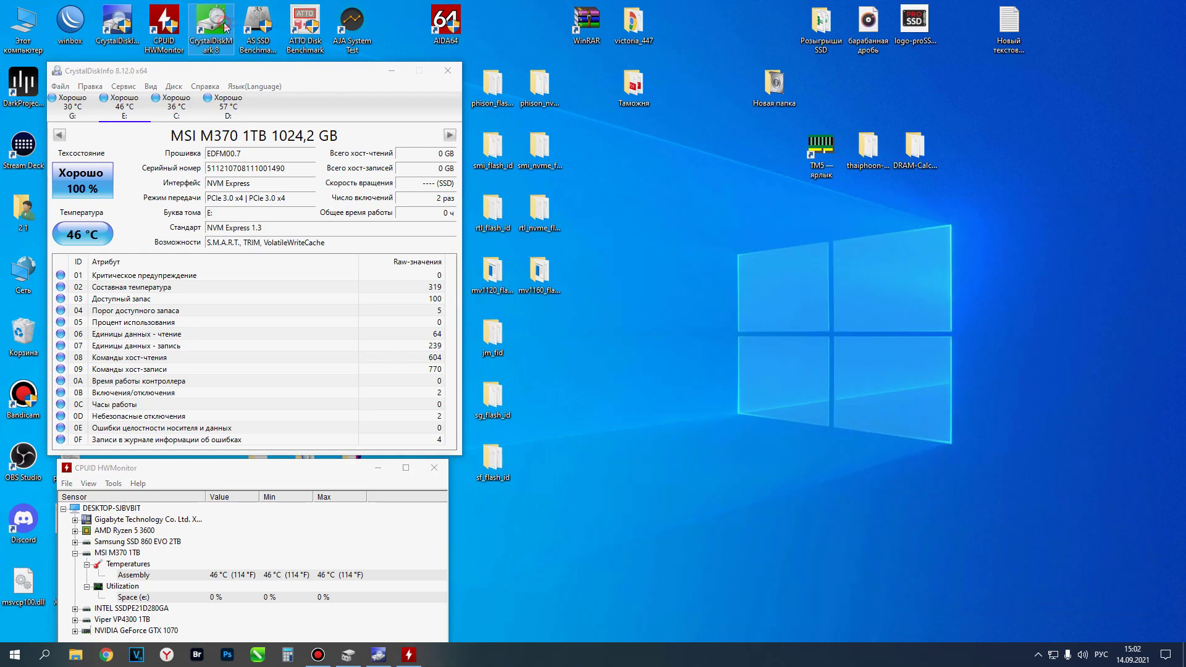
drag(592, 221, 624, 72)
click(655, 108)
click(637, 152)
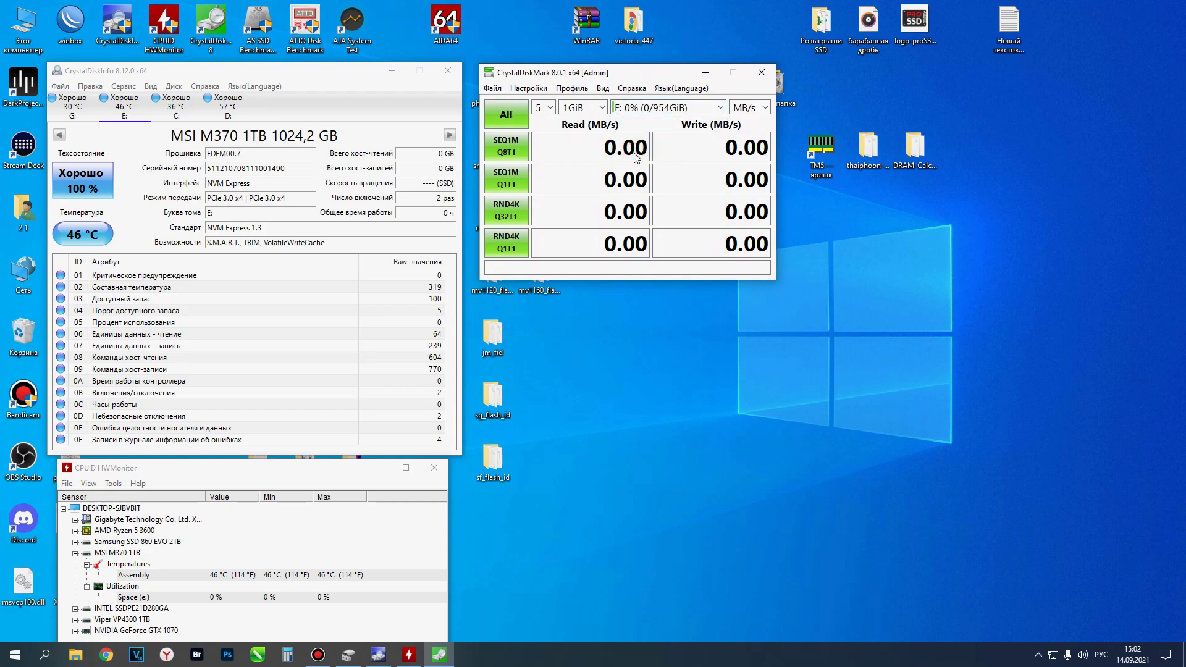
click(521, 125)
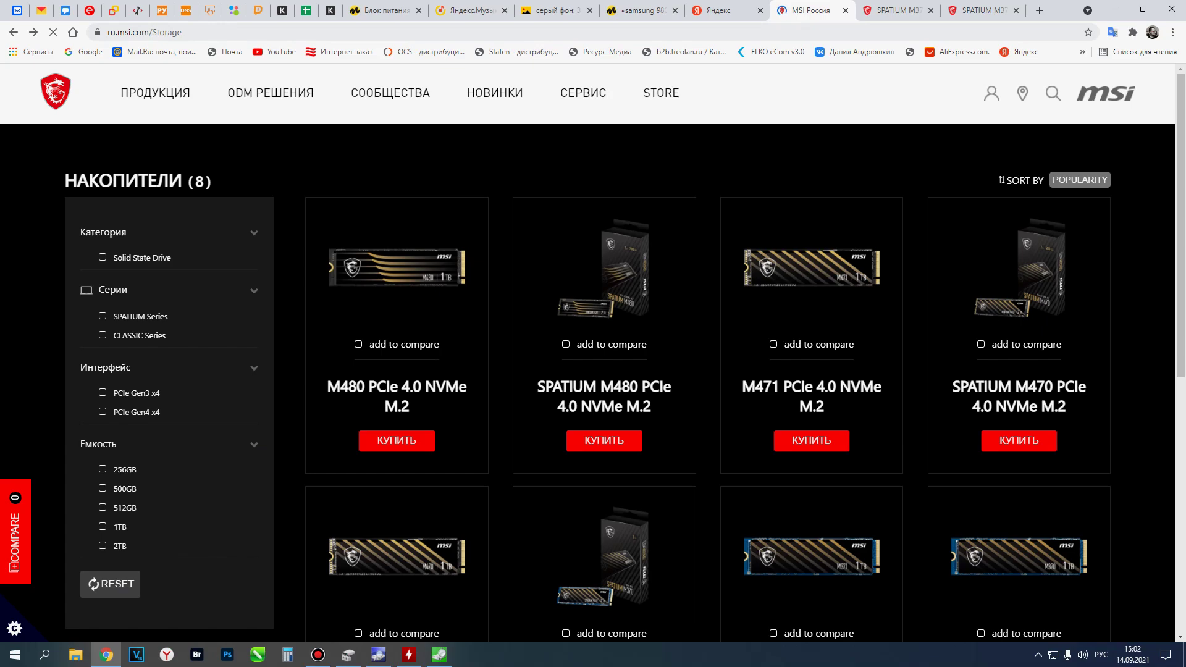
Step: Look through the SSD models on the MSI Russia storage page in Chrome, including the SPATIUM M370 NVMe M.2
scroll(711, 356, down, 4)
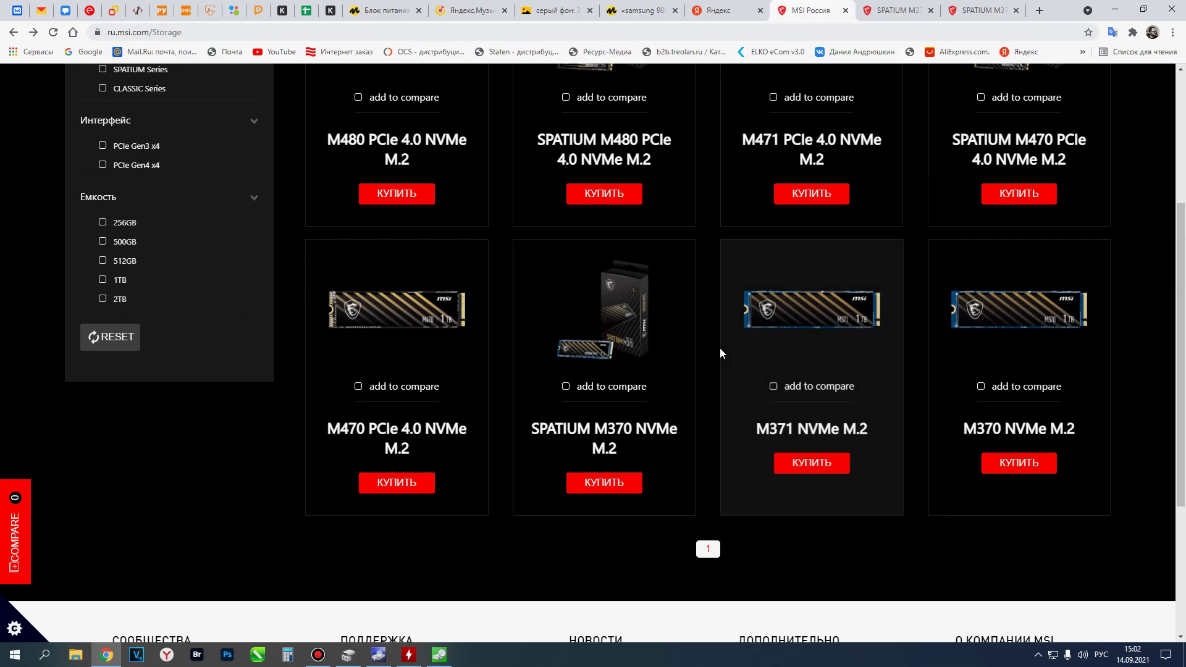
scroll(721, 348, up, 2)
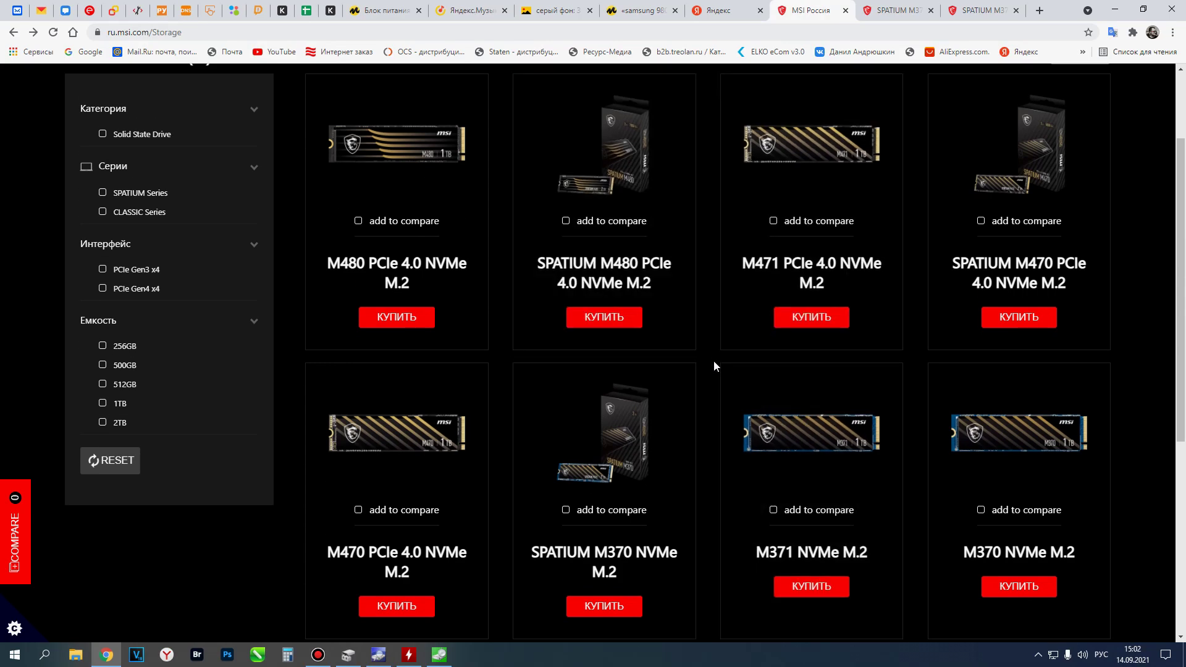
scroll(710, 357, down, 3)
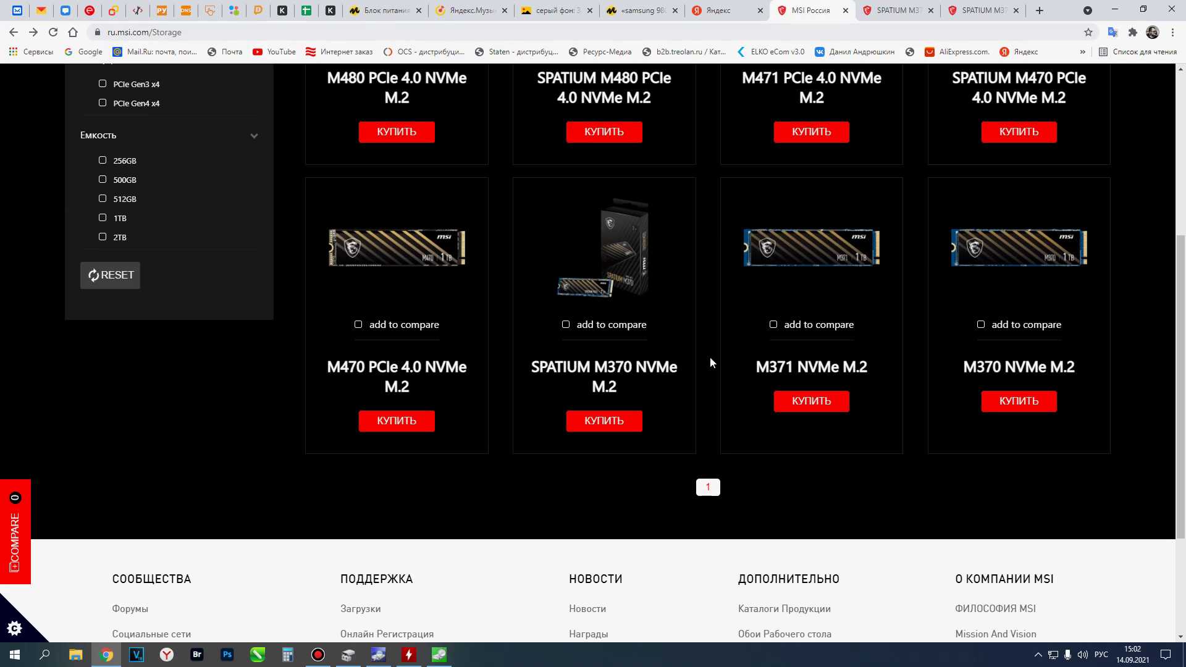
scroll(709, 357, up, 5)
scroll(710, 363, down, 1)
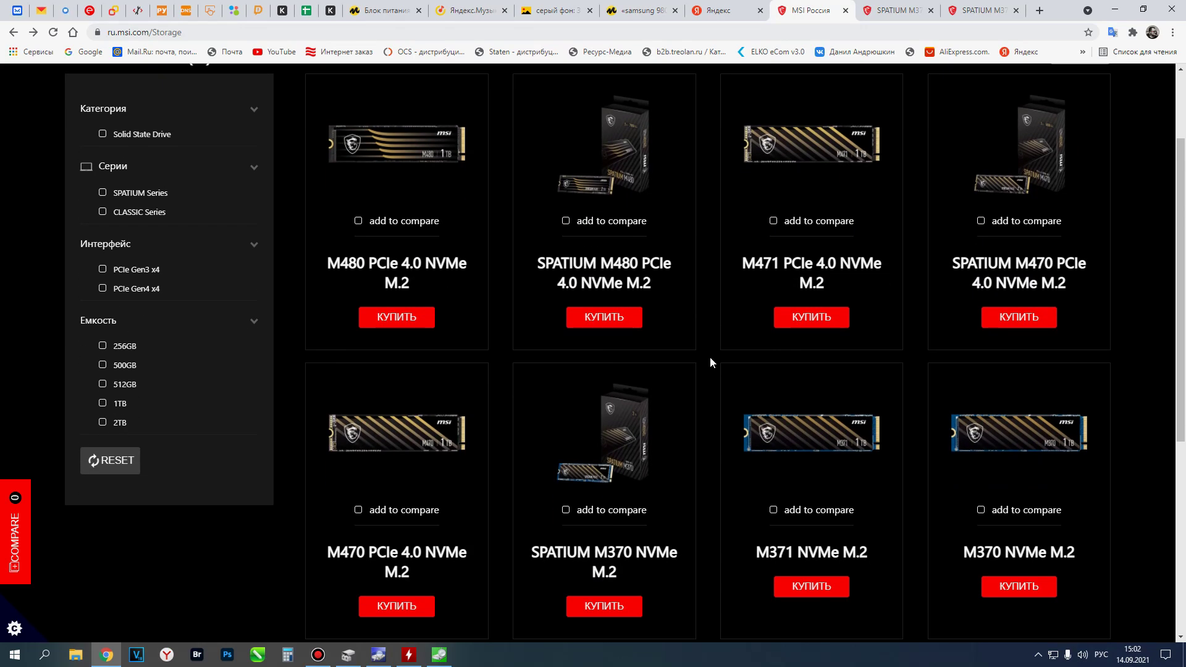
scroll(709, 357, down, 2)
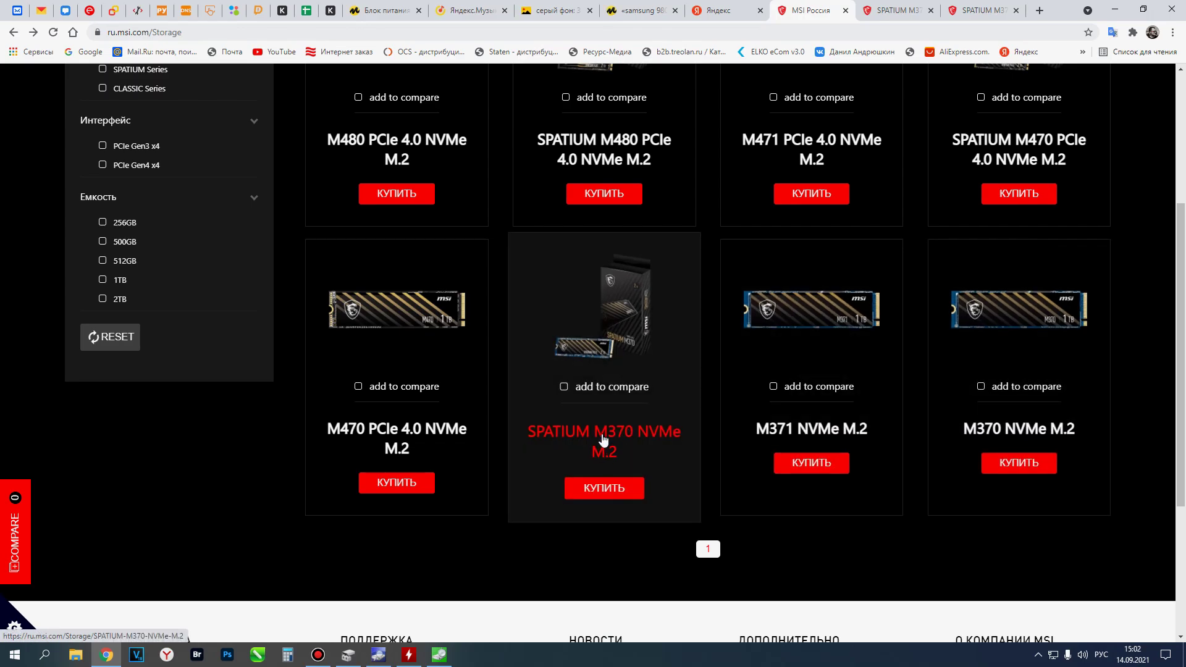
scroll(604, 437, up, 3)
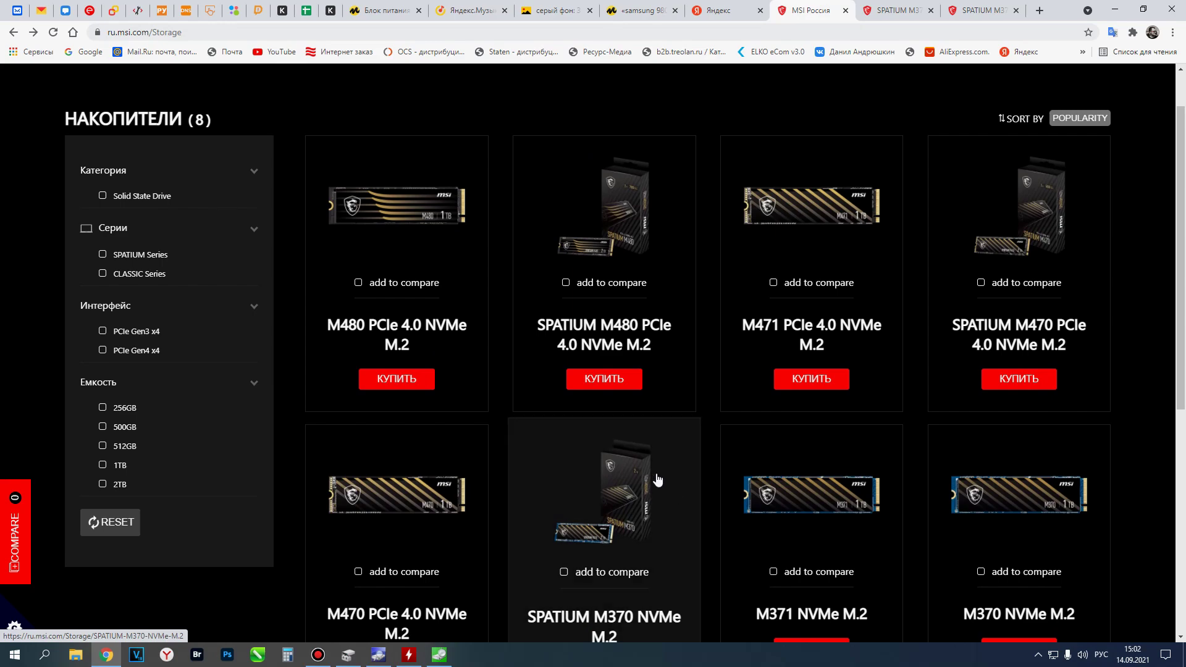
Step: Switch to the SPATIUM M370 NVMe M.2 product page and examine its advertised read and write speeds
key(ctrl+Tab)
scroll(553, 382, up, 15)
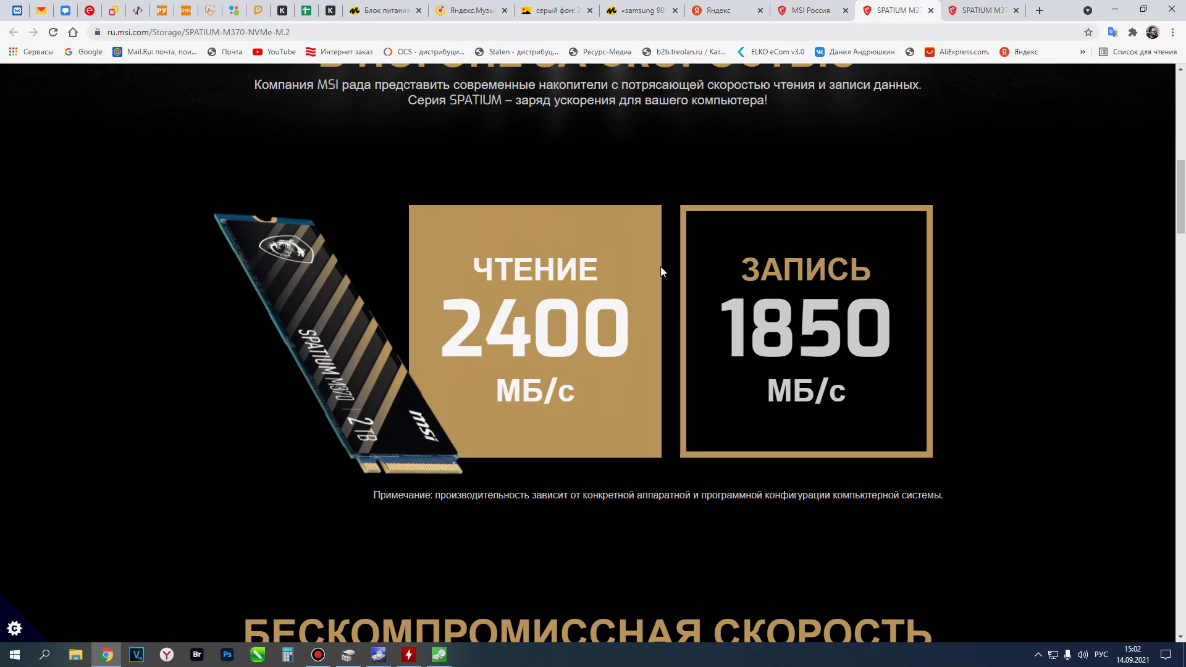
scroll(645, 196, down, 3)
scroll(665, 191, down, 3)
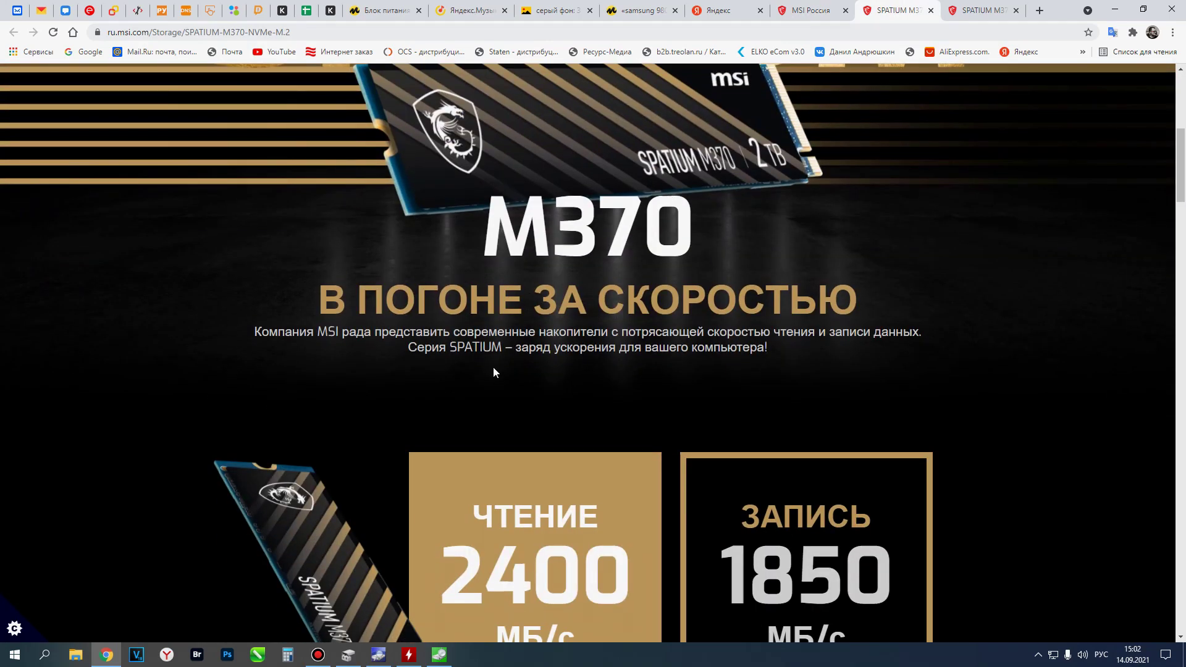
scroll(700, 348, down, 3)
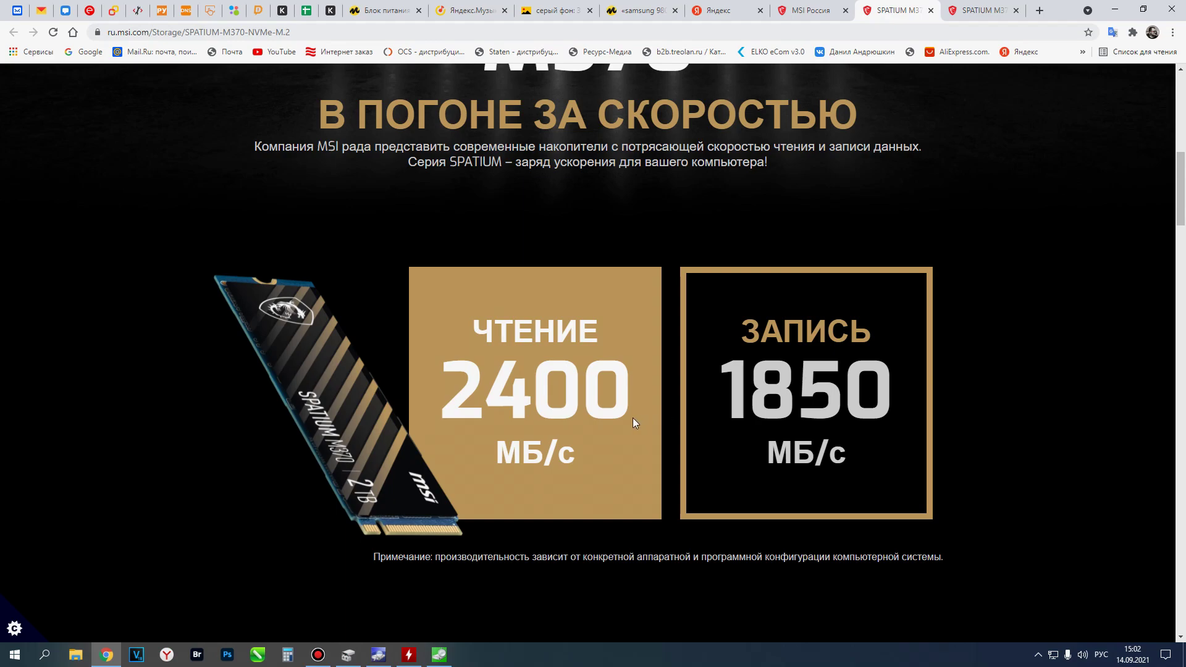
scroll(632, 418, down, 4)
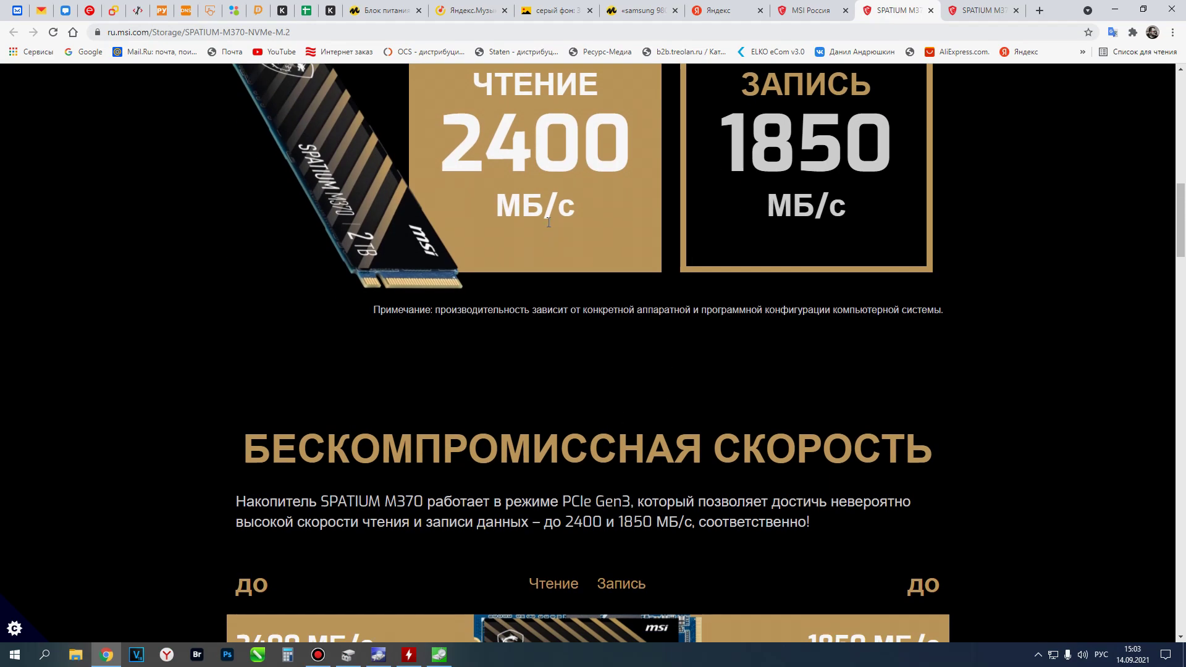
Step: Examine the SPATIUM M370's 3D NAND, reliability and warranty sections, through to the feature summary with the specification link
scroll(548, 222, down, 12)
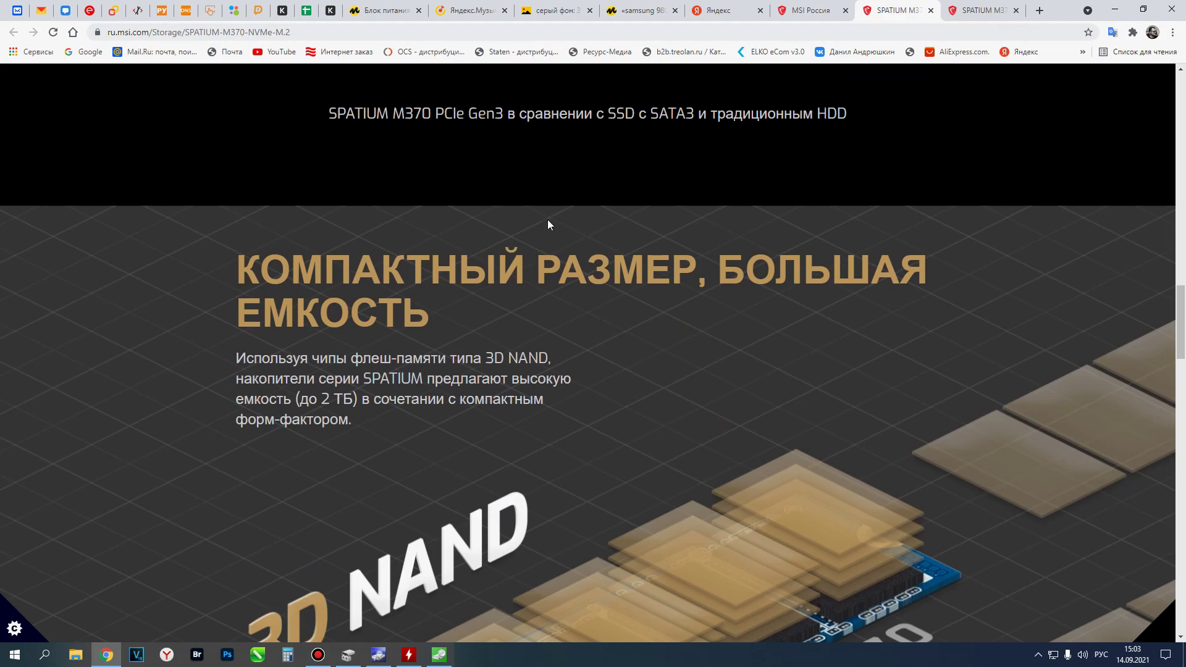
scroll(547, 220, down, 10)
scroll(442, 249, up, 5)
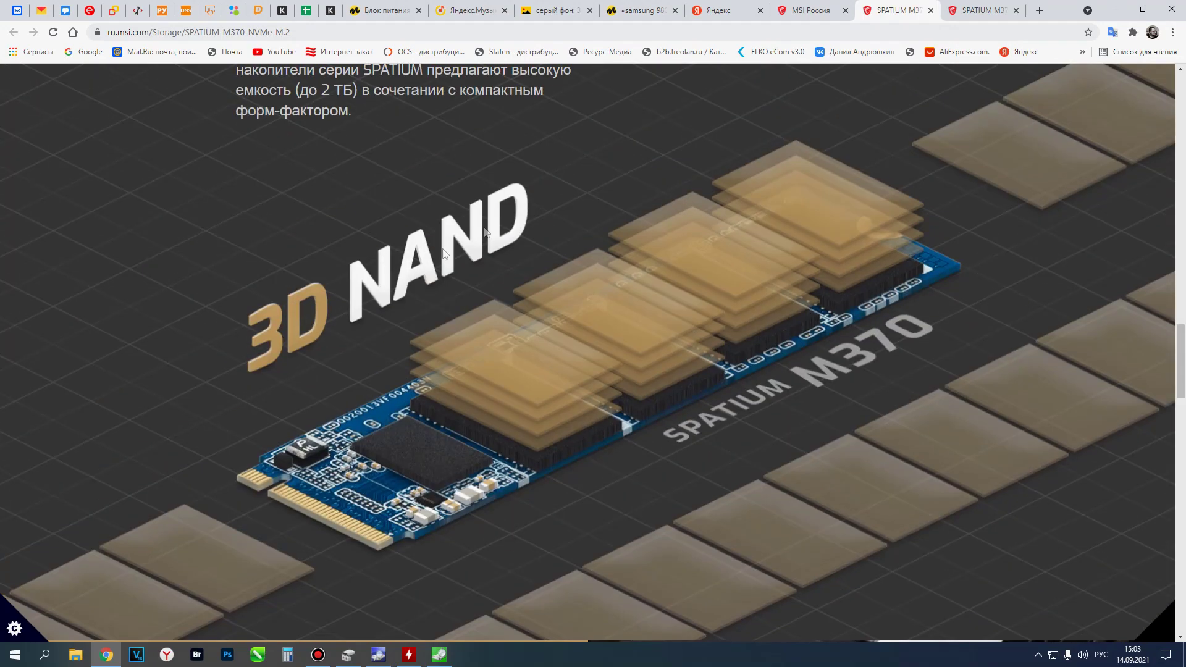
scroll(417, 436, down, 10)
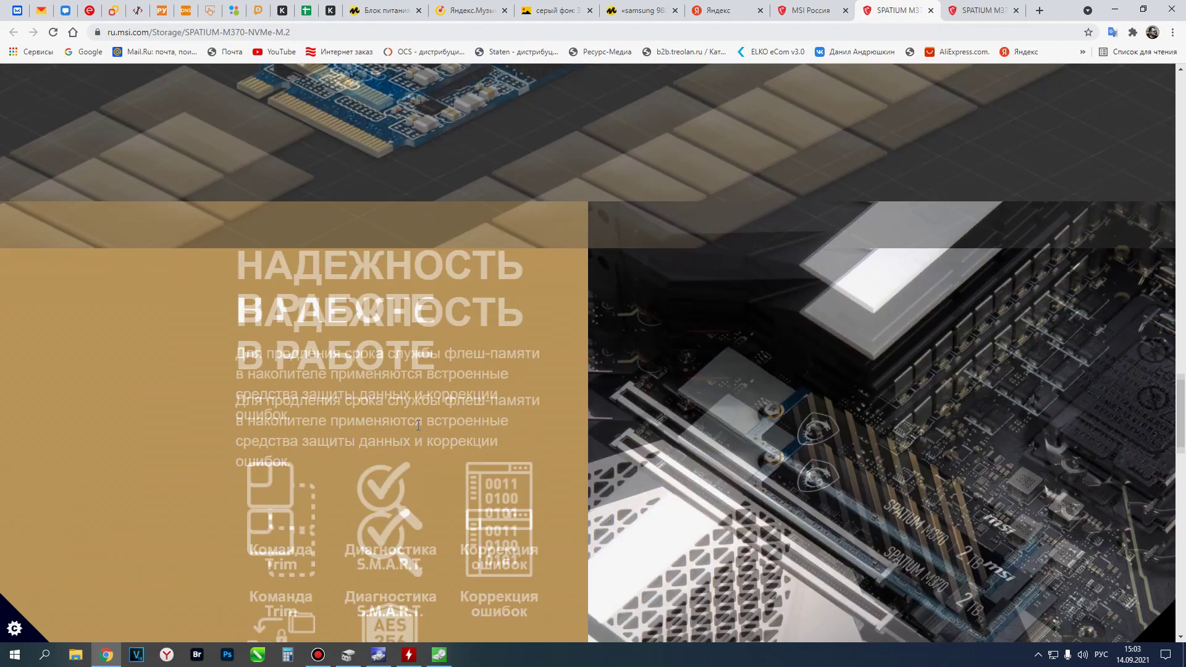
scroll(417, 421, up, 2)
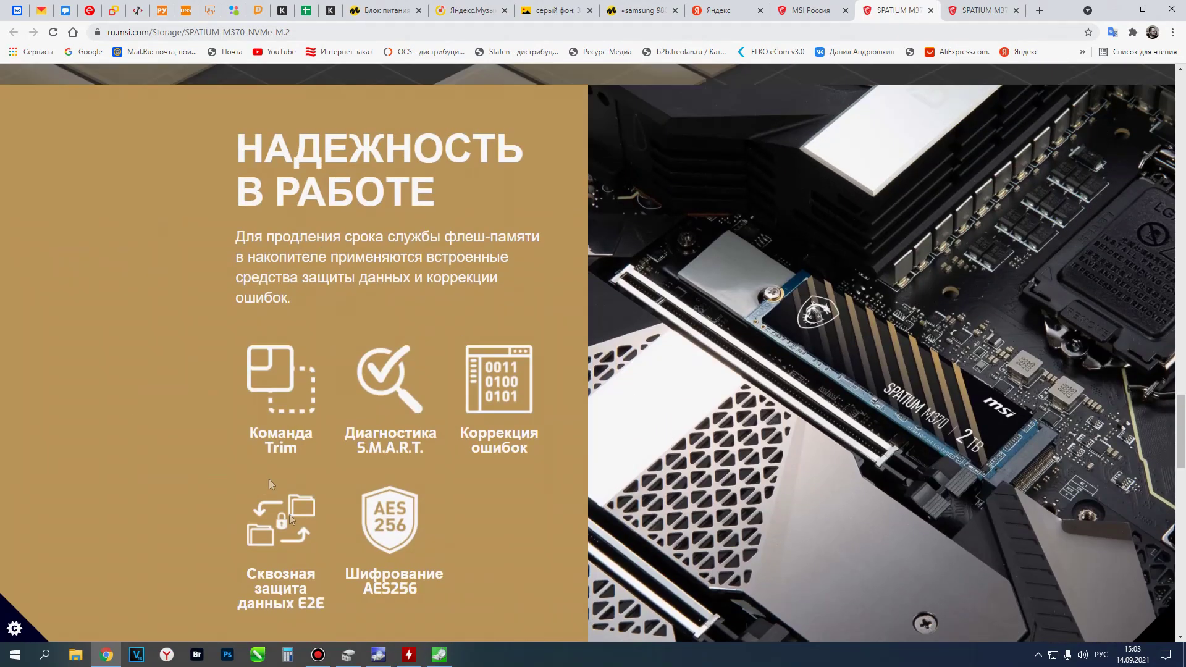
scroll(467, 372, down, 5)
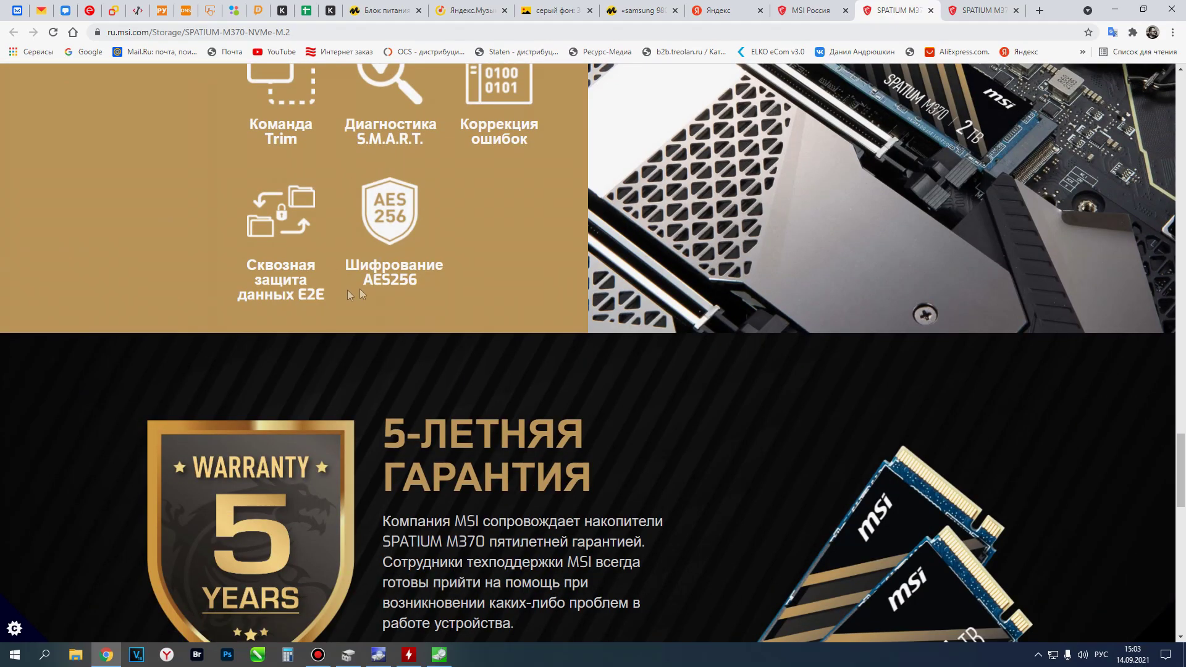
scroll(347, 291, down, 4)
scroll(485, 280, down, 6)
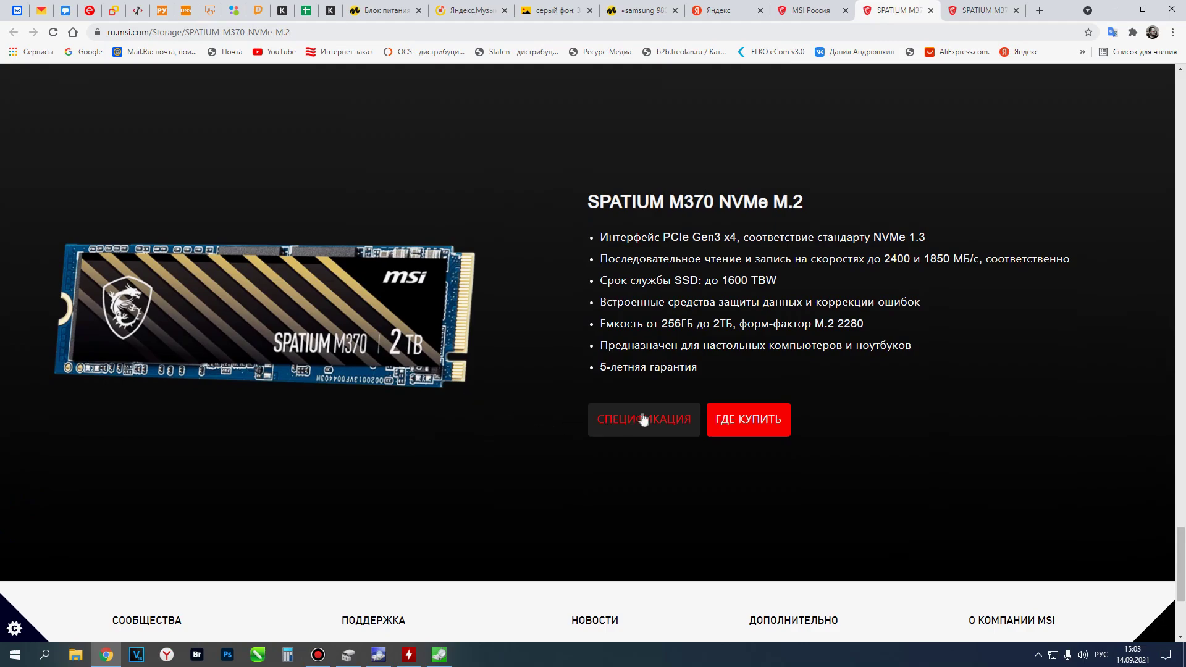
Step: Open the SPATIUM M370 specifications, switch to the English version, and examine the table from controller and speeds to TBW, warranty and advanced features
click(643, 420)
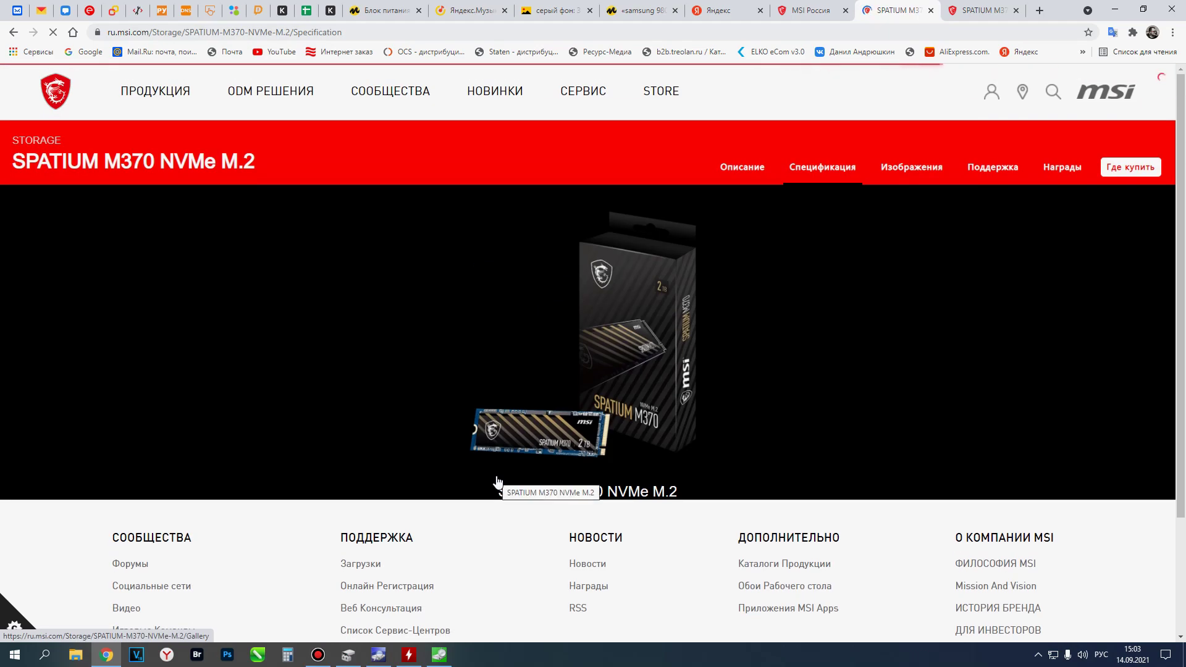
click(979, 3)
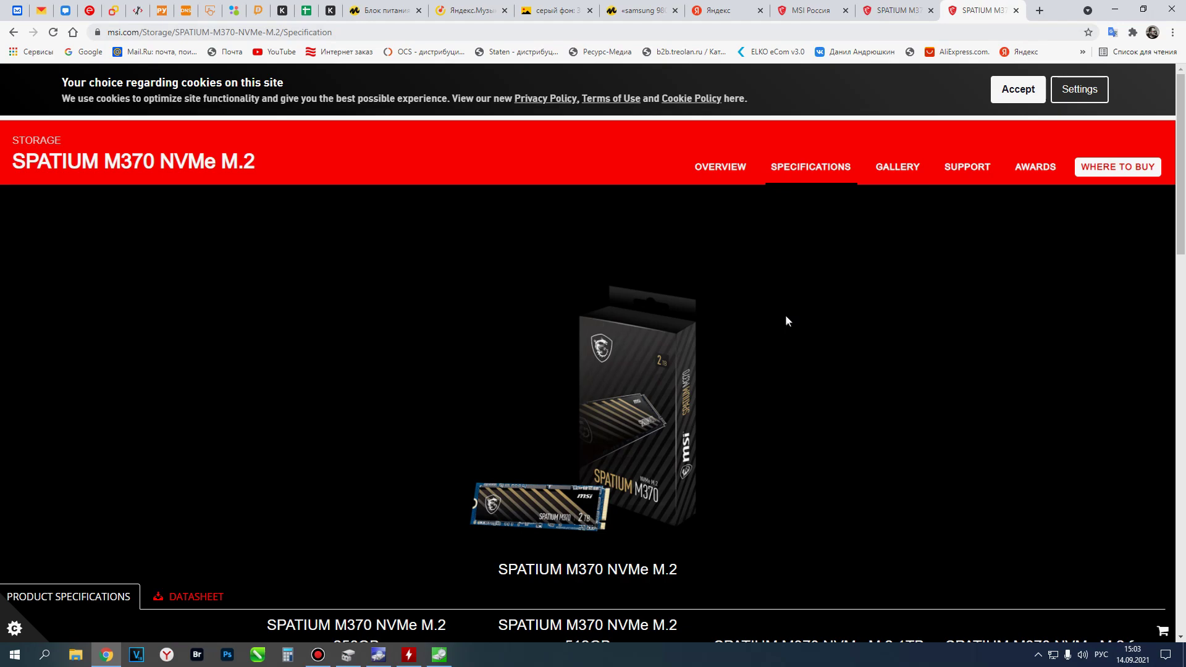
scroll(785, 315, down, 6)
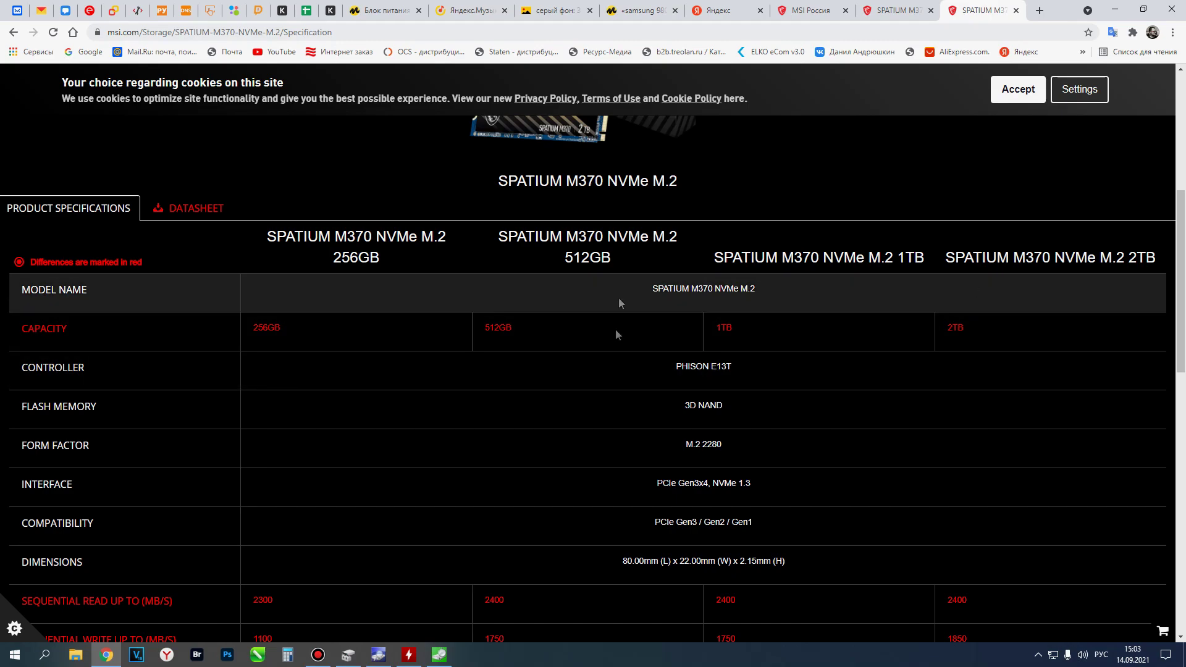
scroll(954, 388, down, 5)
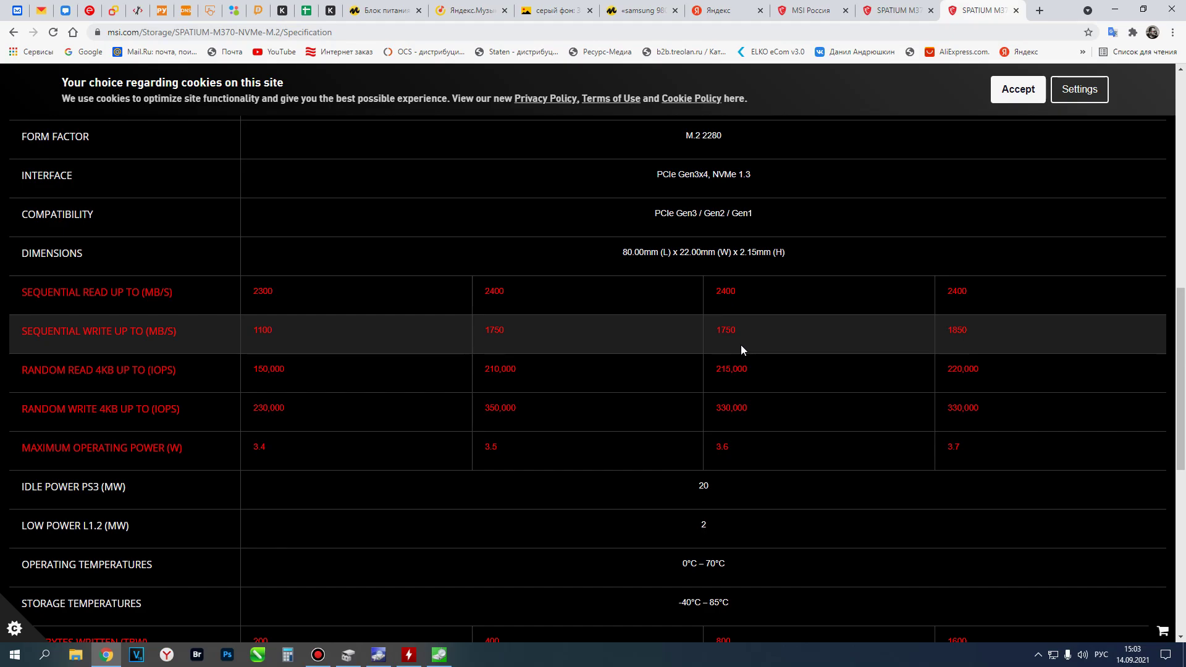
scroll(741, 347, down, 3)
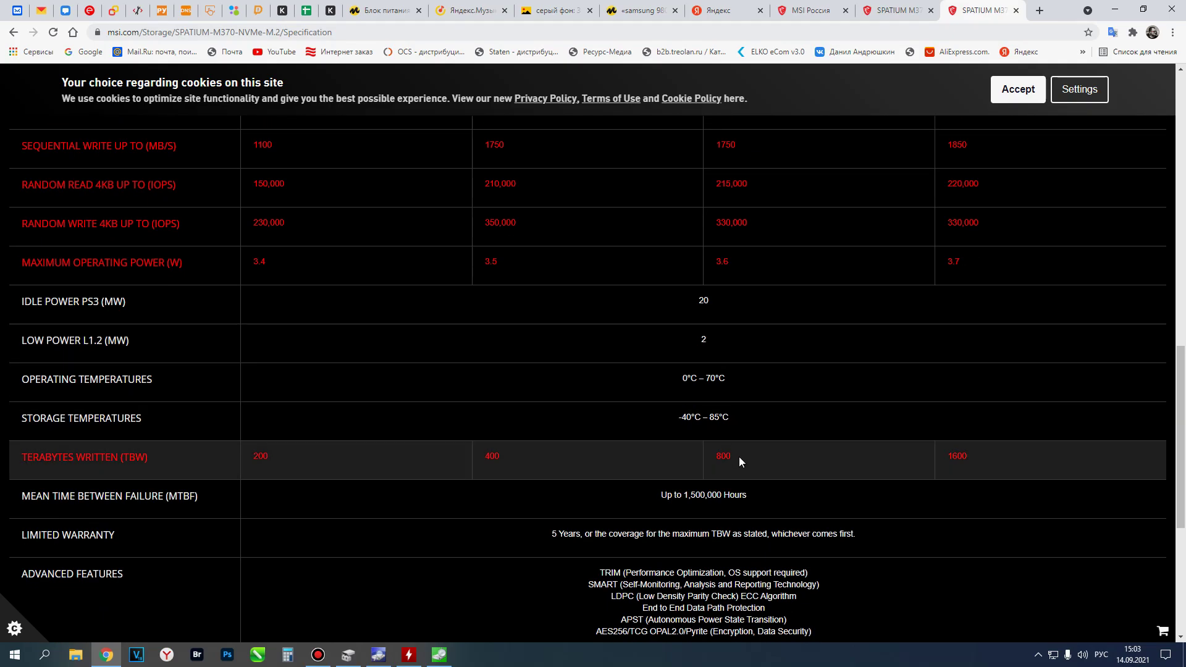
scroll(739, 460, down, 3)
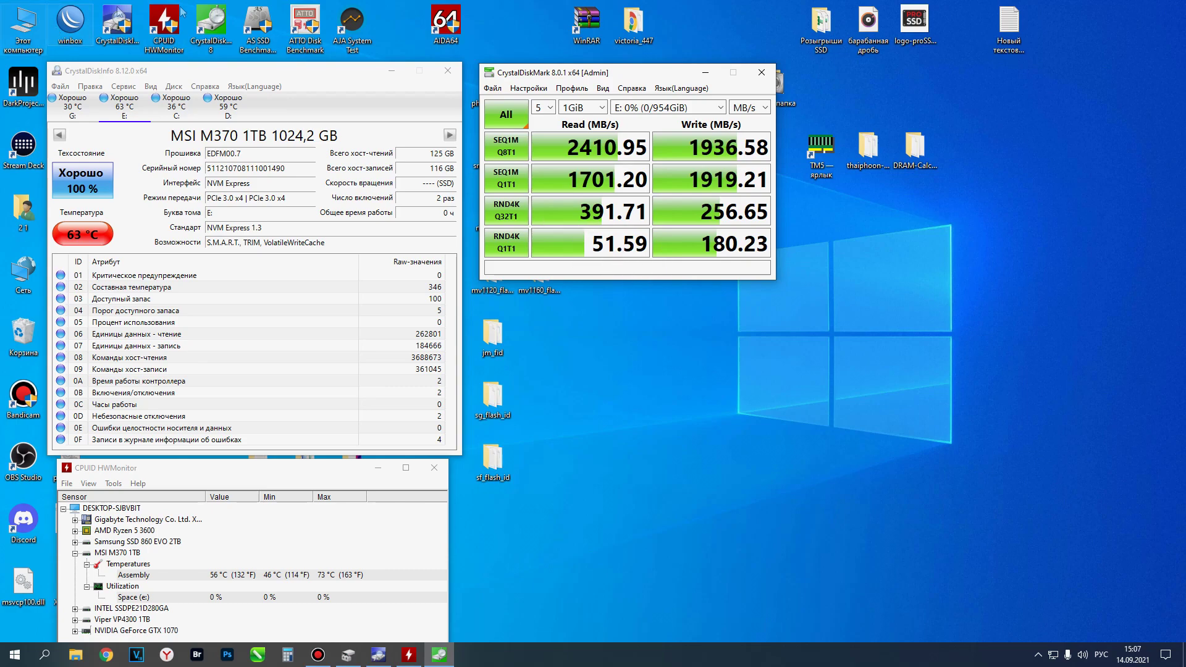
Step: Launch AS SSD Benchmark, place it below CrystalDiskMark, and start the 1 GB test on drive E: MSI M370 1TB
double_click(258, 28)
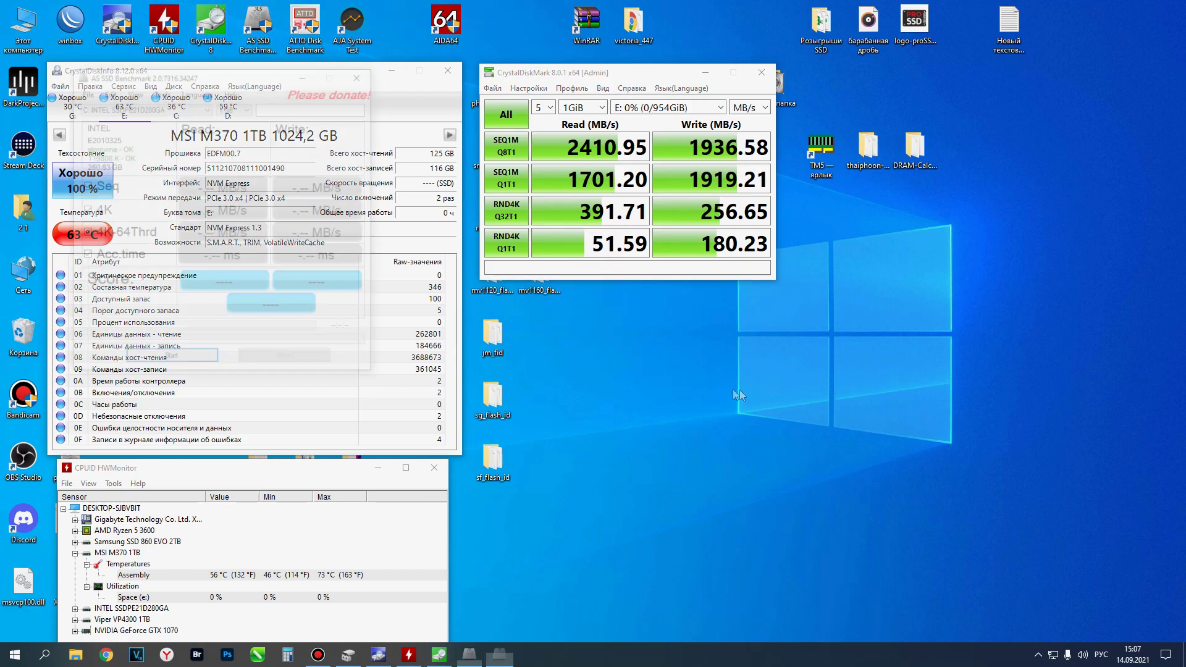
drag(666, 327, 633, 297)
click(598, 333)
click(530, 361)
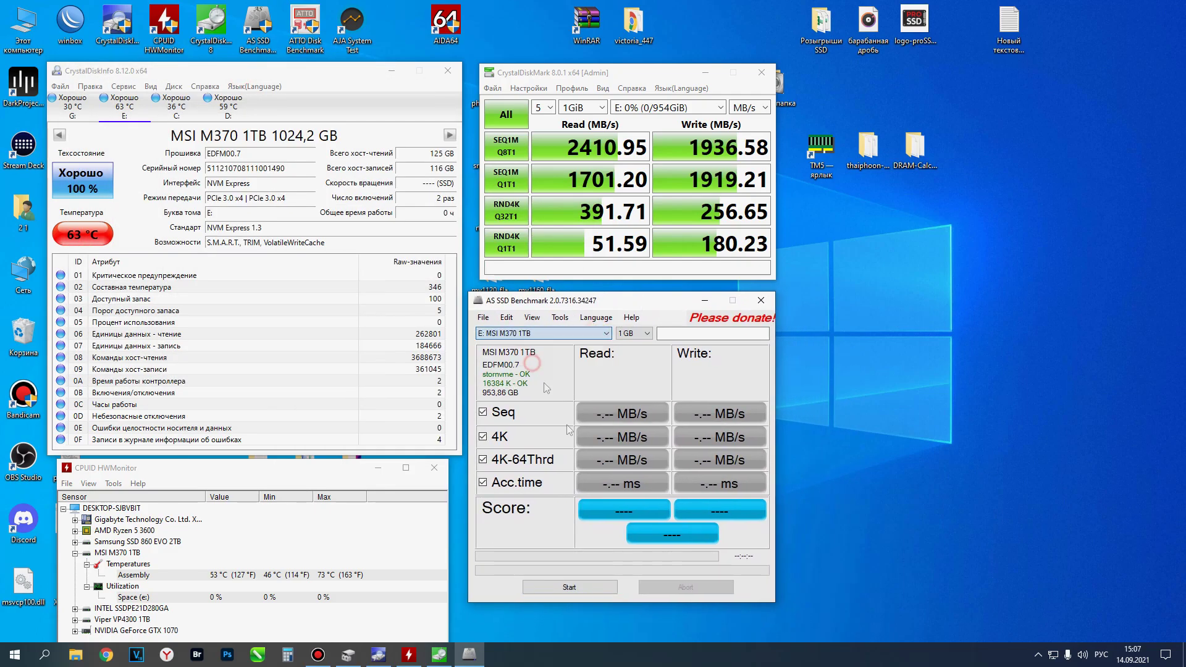
click(599, 587)
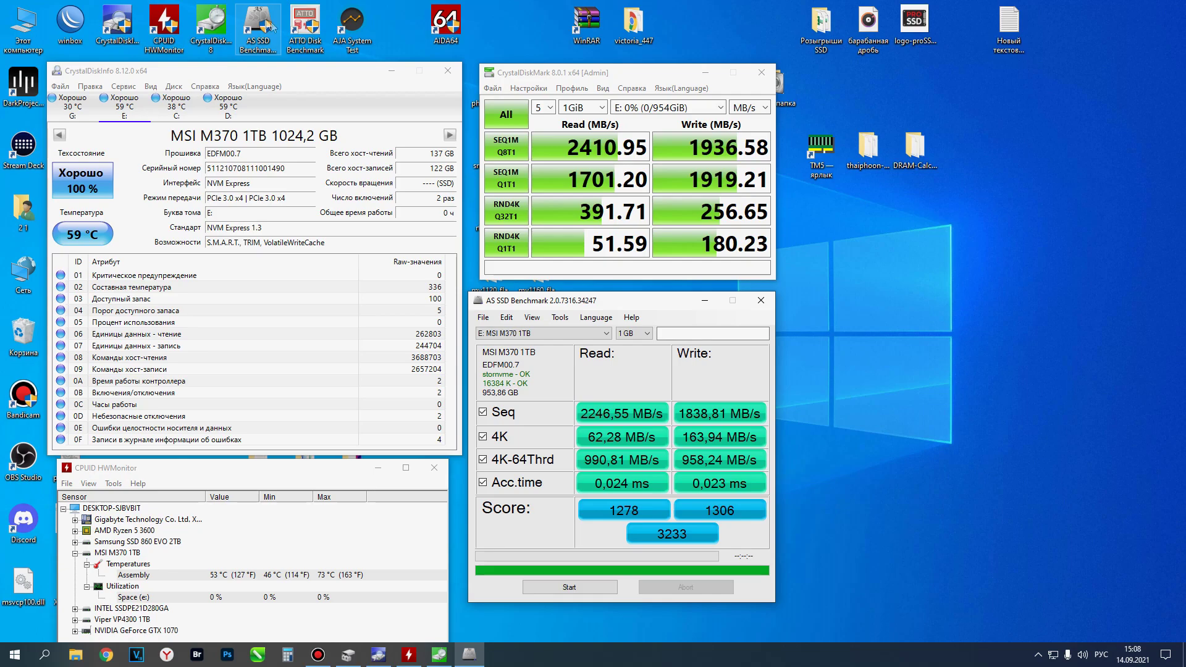
Step: Launch ATTO Disk Benchmark, place it beside CrystalDiskMark, and start the test on drive E: with a 256 MB file size
double_click(305, 26)
drag(641, 139, 1014, 79)
click(973, 107)
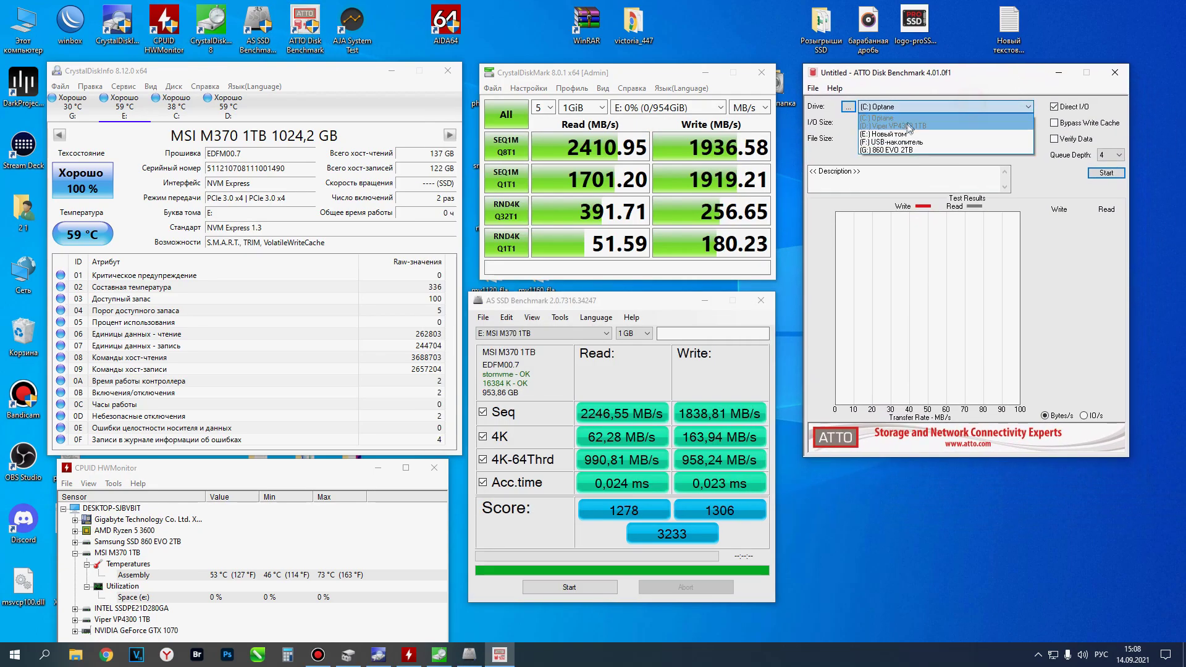
click(896, 132)
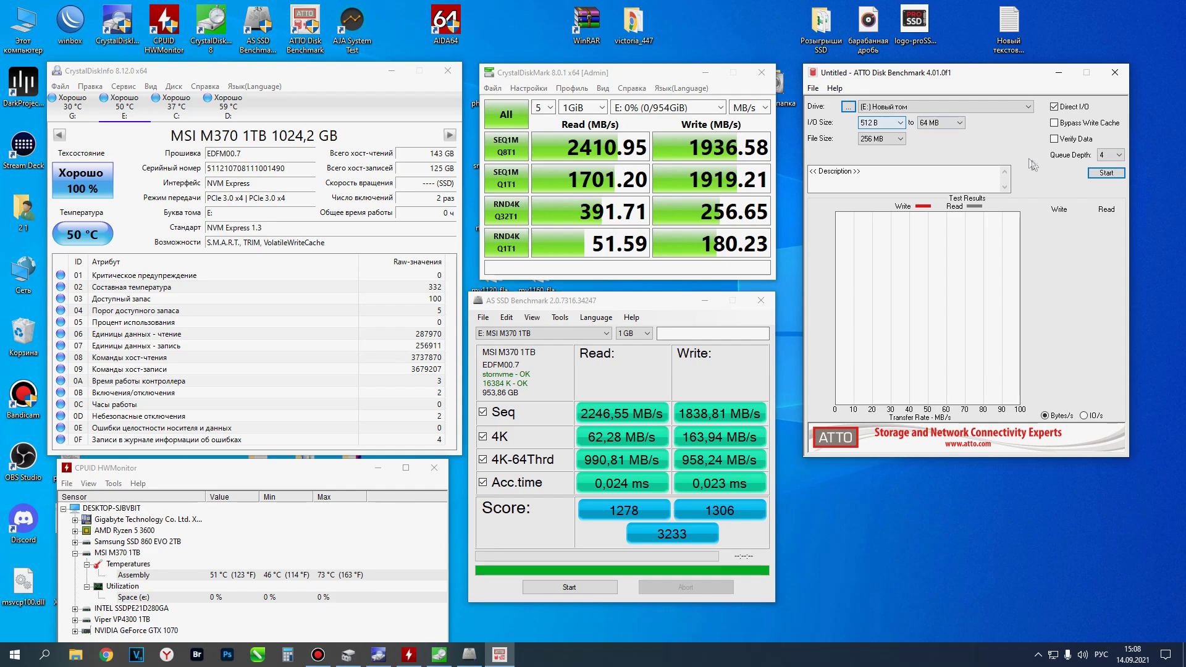
click(1092, 174)
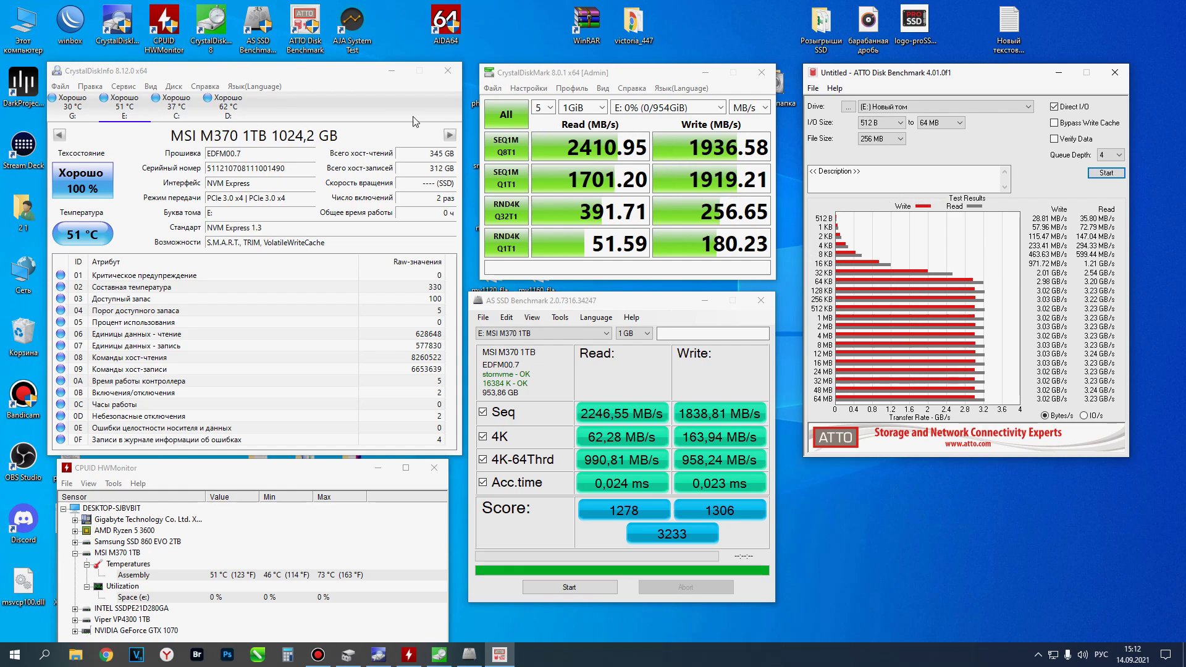
Step: Launch AJA System Test and start a 1 GB disk test with Новый том E:/ as the target disk
double_click(352, 24)
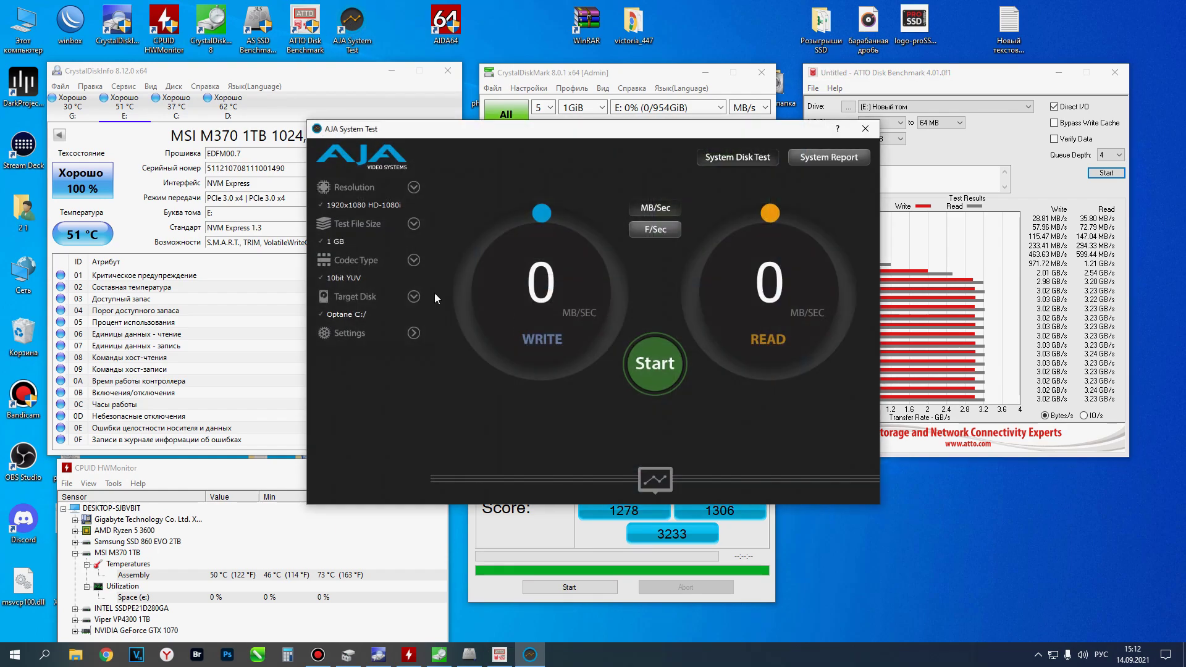
click(412, 296)
click(362, 329)
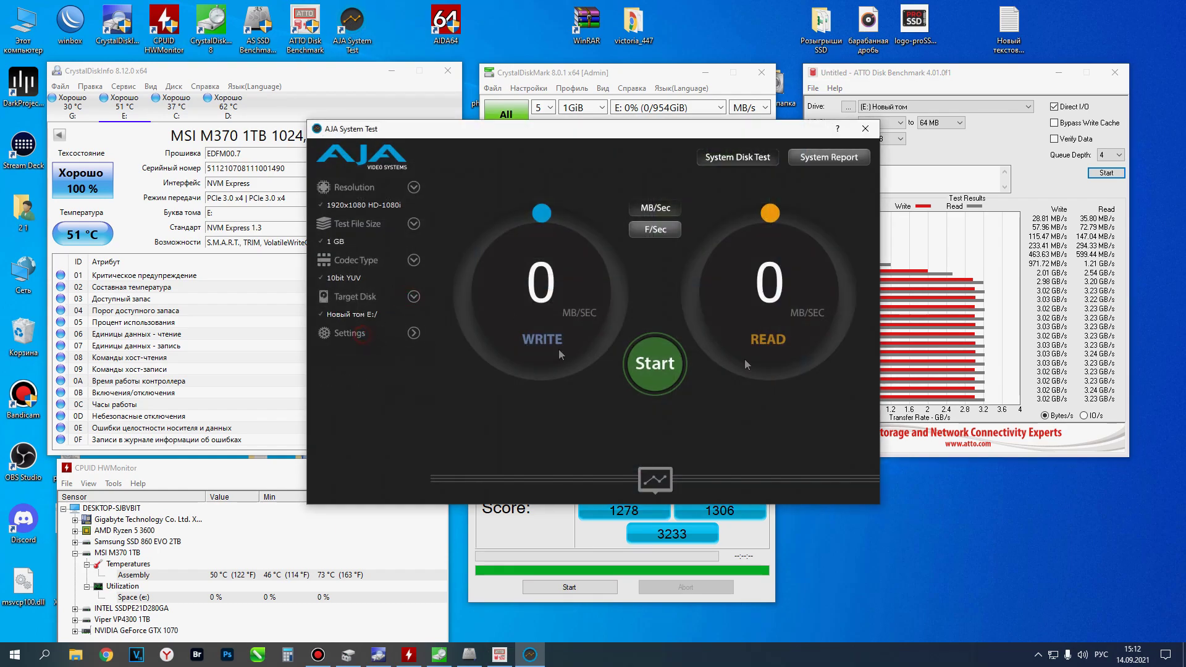
click(648, 368)
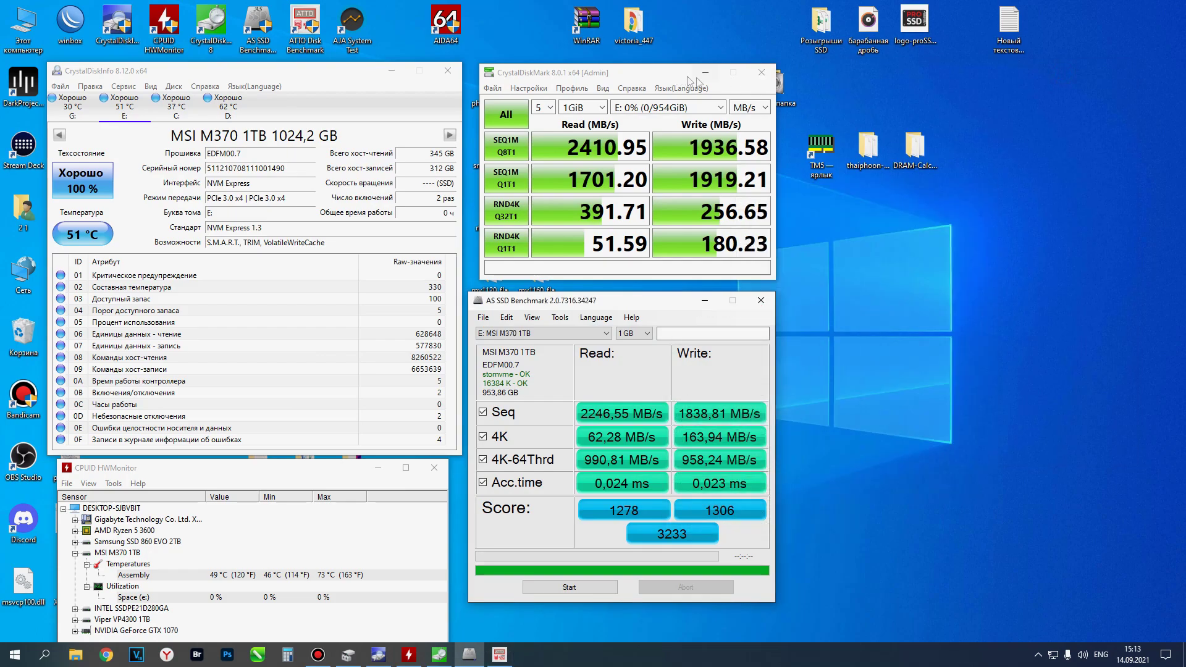
Step: Minimize CrystalDiskMark and AS SSD Benchmark, and open drive E: in File Explorer beside the monitoring windows
click(705, 72)
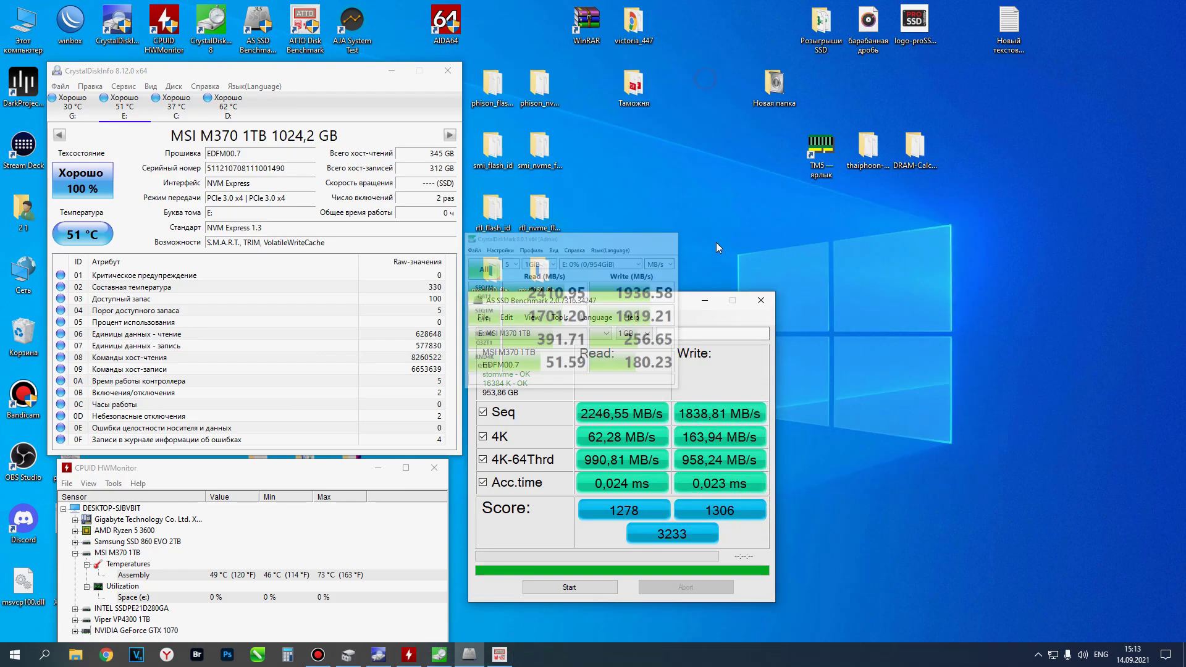
click(705, 300)
double_click(32, 36)
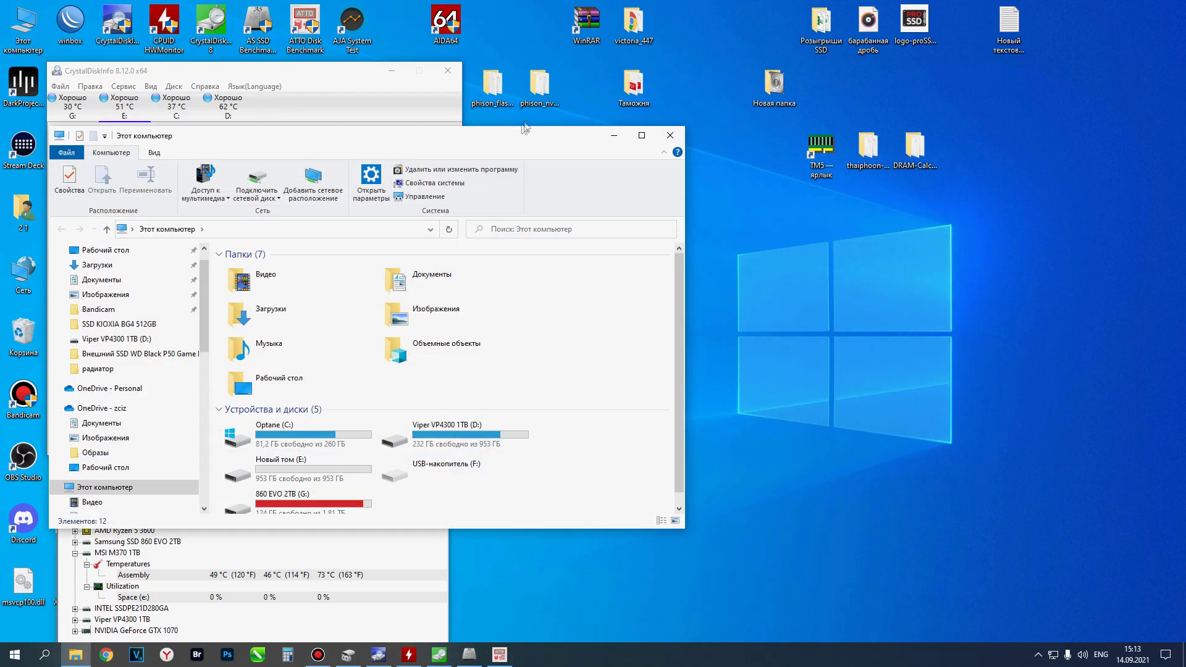
drag(514, 137, 952, 228)
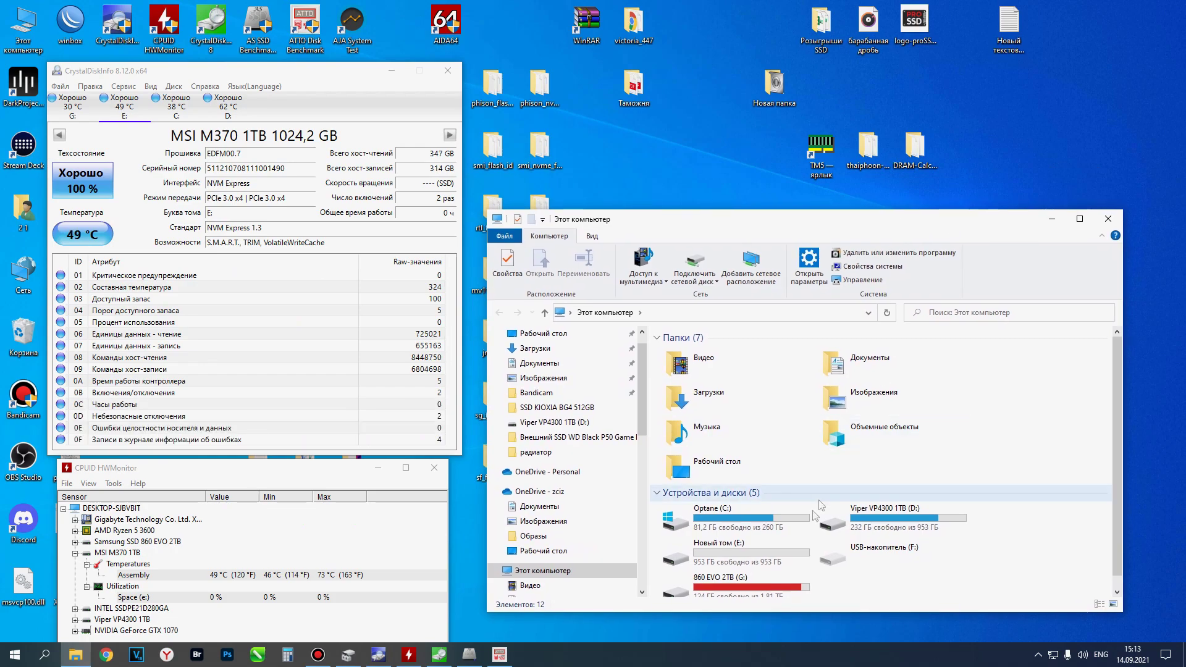
double_click(775, 550)
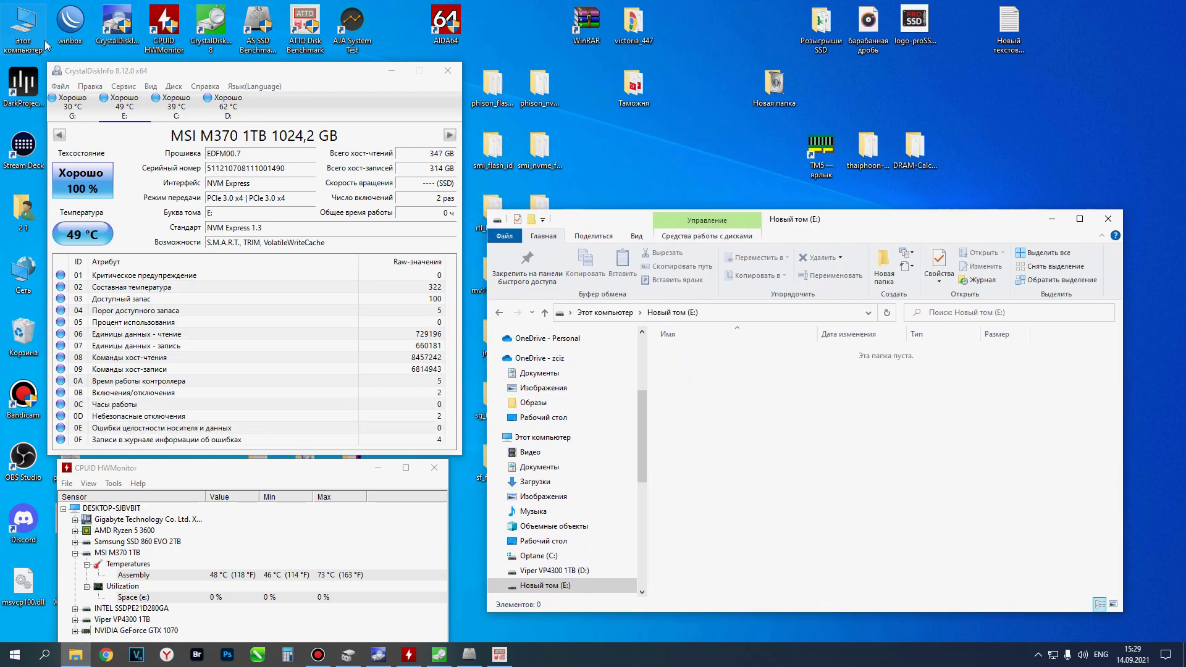
Step: Copy the RENDER-100 folder from drive D: to drive E: and place the copy progress window over the E: folder window
click(42, 43)
double_click(908, 534)
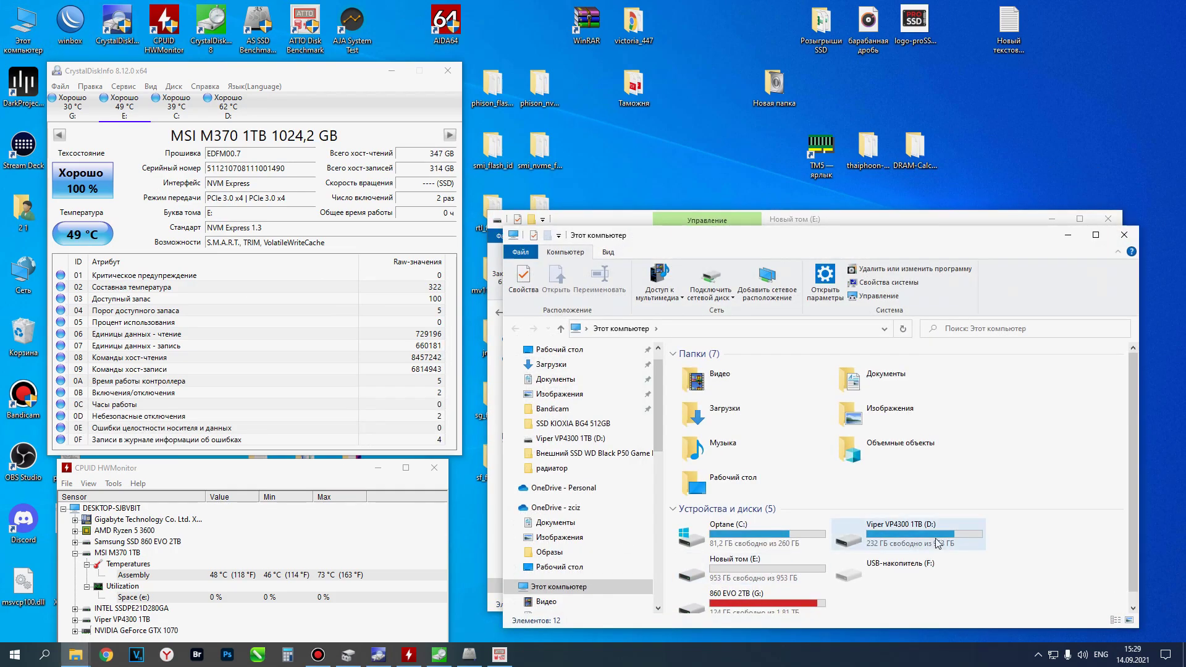
scroll(788, 457, down, 5)
click(711, 580)
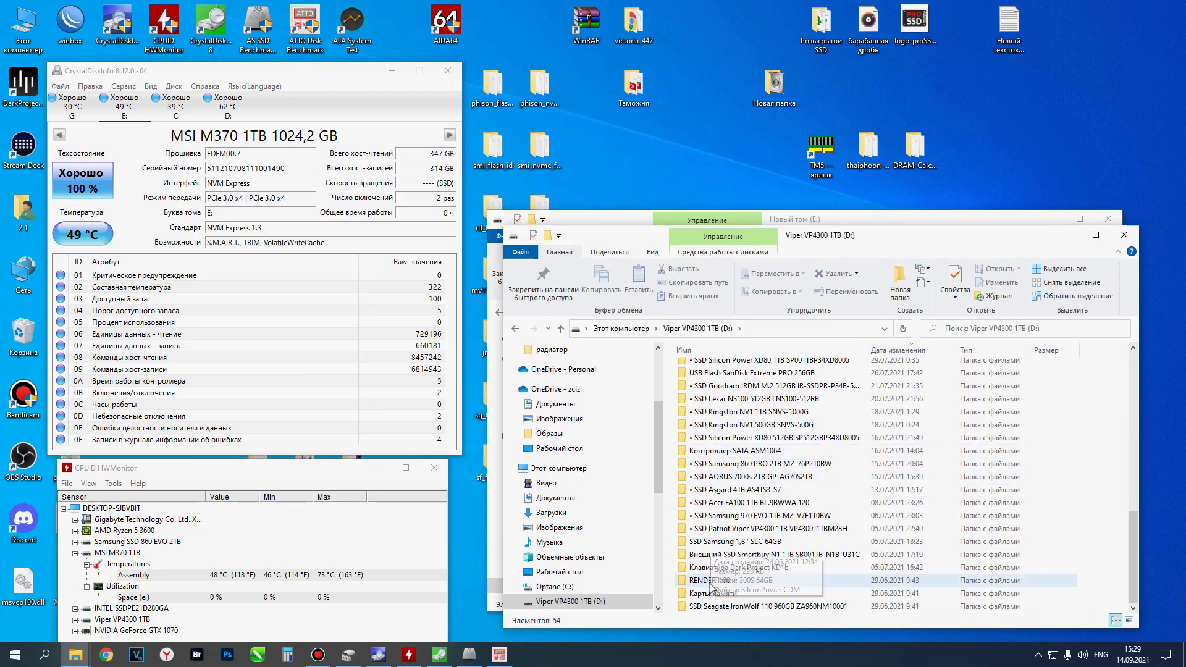
click(1124, 235)
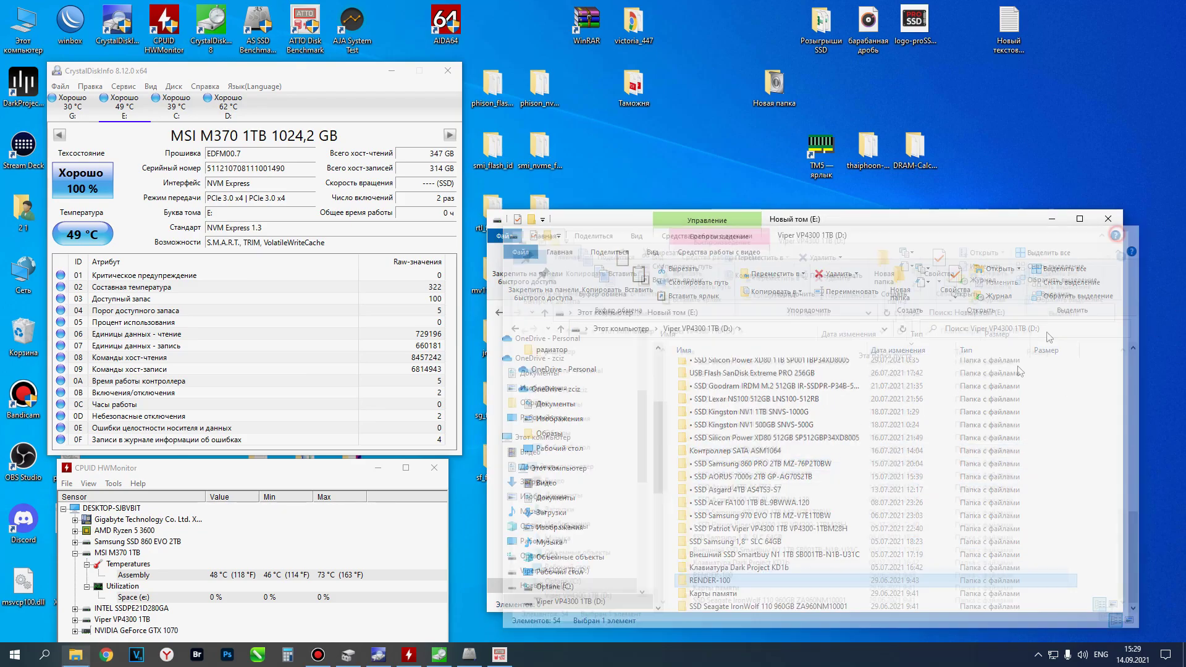
key(ctrl+v)
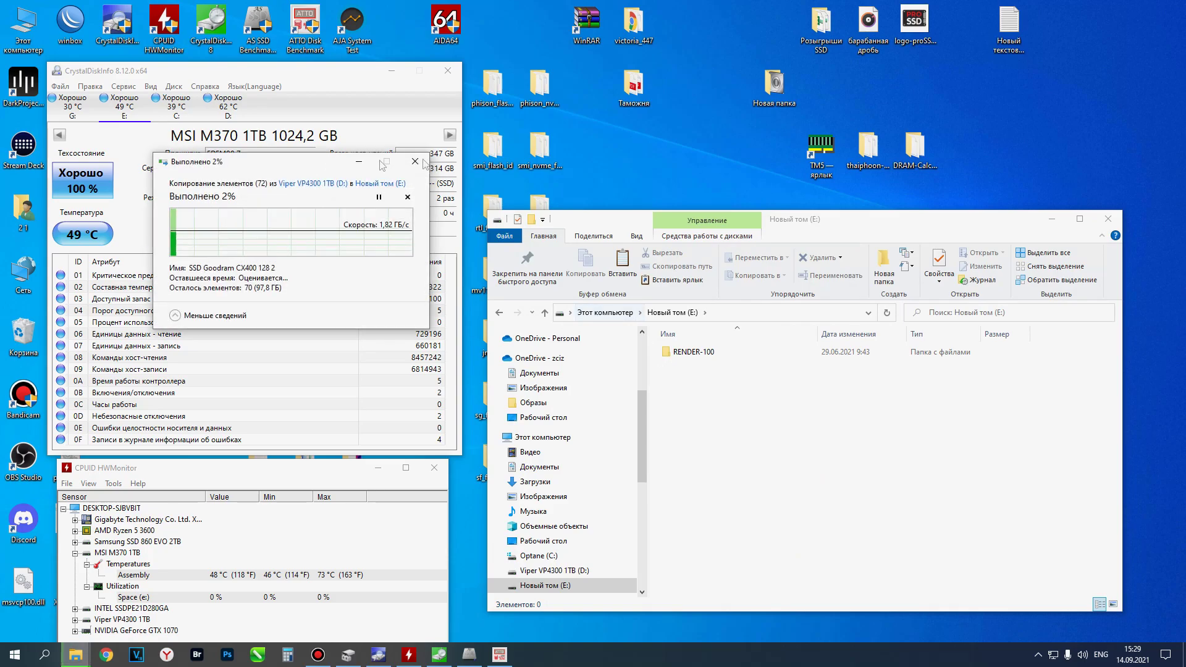
drag(293, 161, 920, 403)
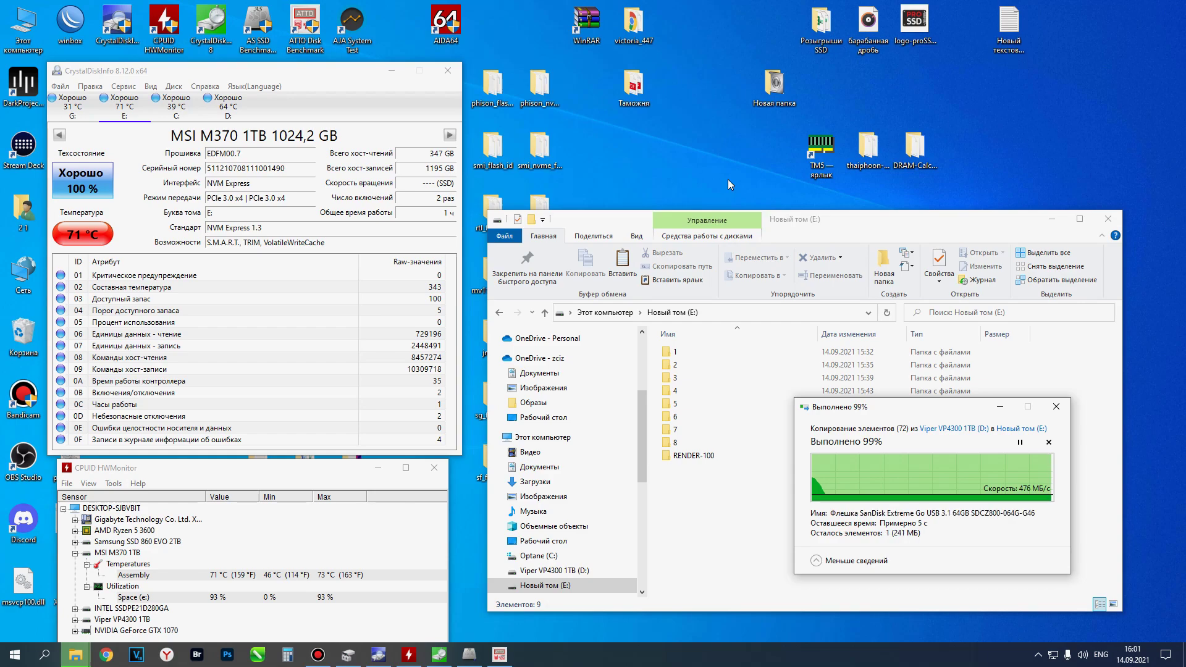
Step: Rename the copied RENDER-100 folder on drive E: as 9
click(696, 457)
text(9)
click(735, 516)
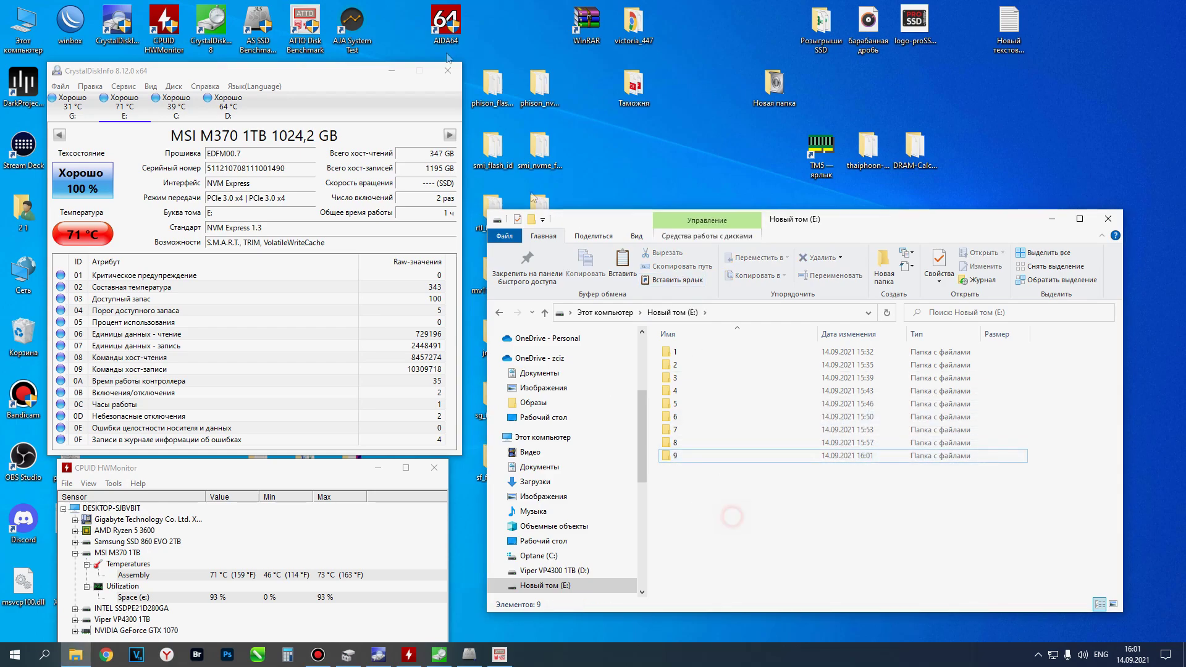
Step: Launch a second CrystalDiskMark instance, move it clear of the E: file list, and select drive E: as the test target
double_click(211, 25)
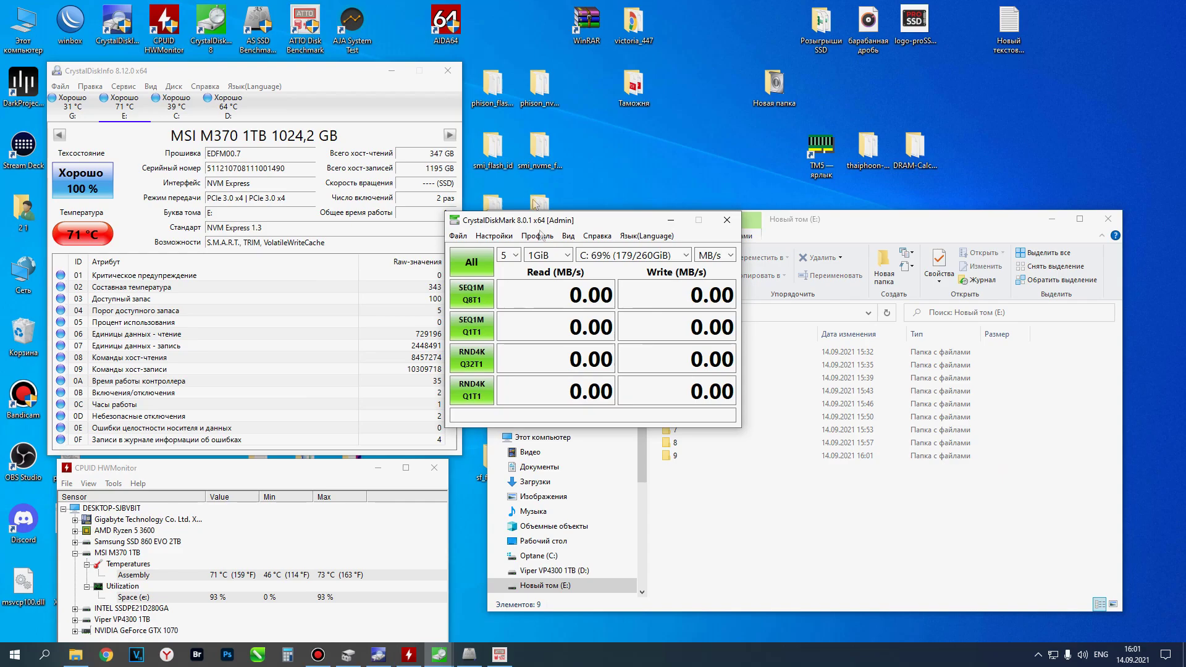
drag(559, 220, 933, 51)
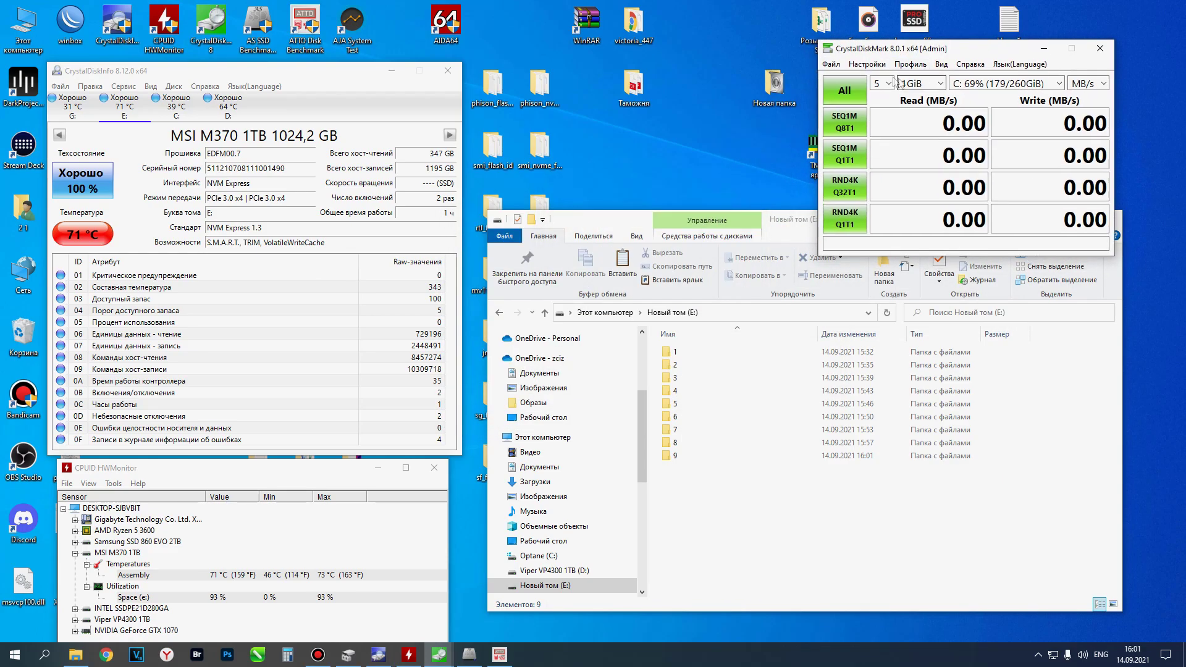
click(969, 84)
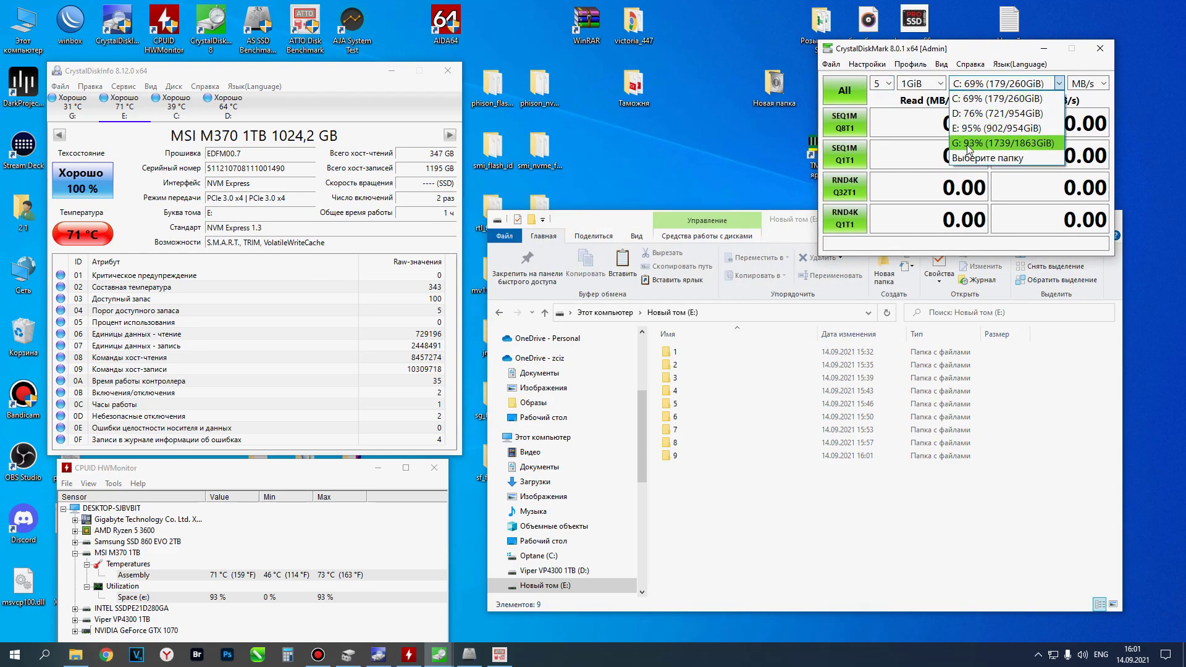
click(982, 129)
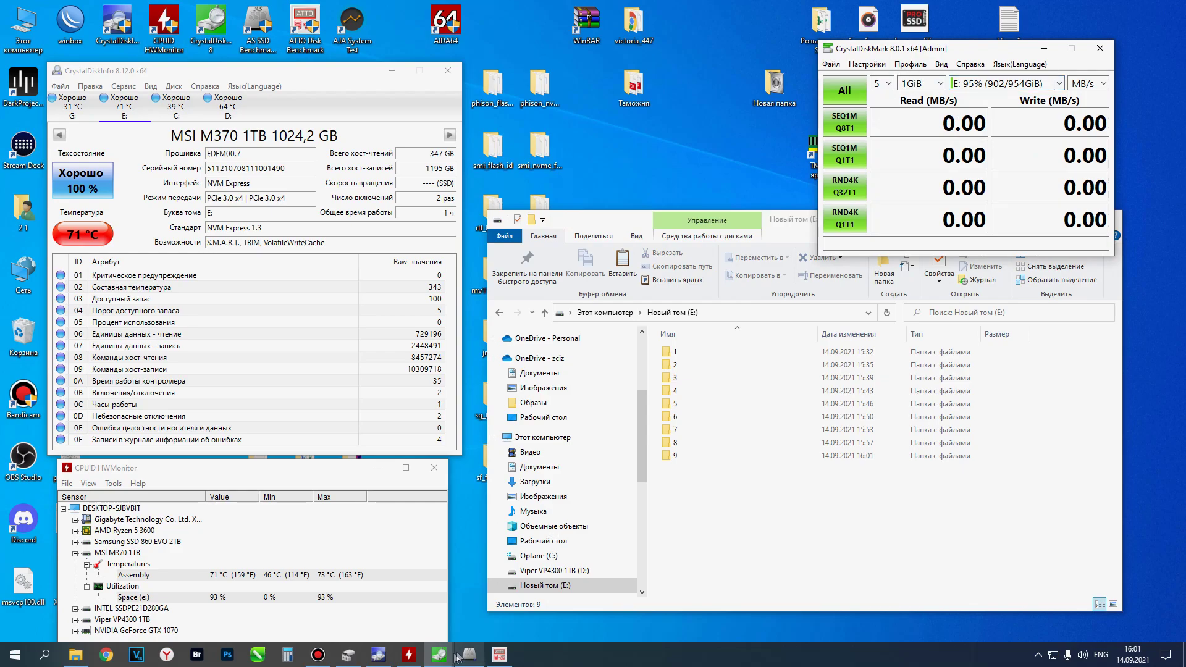
Step: Restore the earlier CrystalDiskMark results window and align the new instance beside it for comparison
mouse_move(439, 655)
click(433, 625)
drag(929, 49, 909, 79)
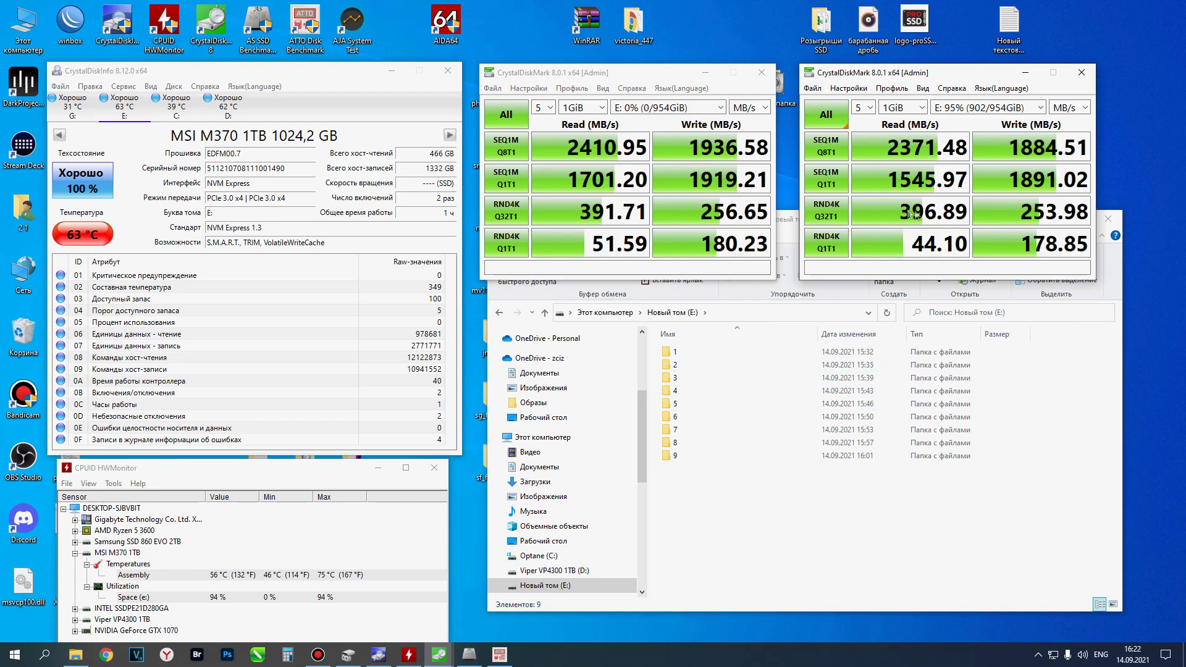
Step: Minimize both CrystalDiskMark windows and delete folders 1 to 9 from drive E:
click(1025, 72)
click(706, 72)
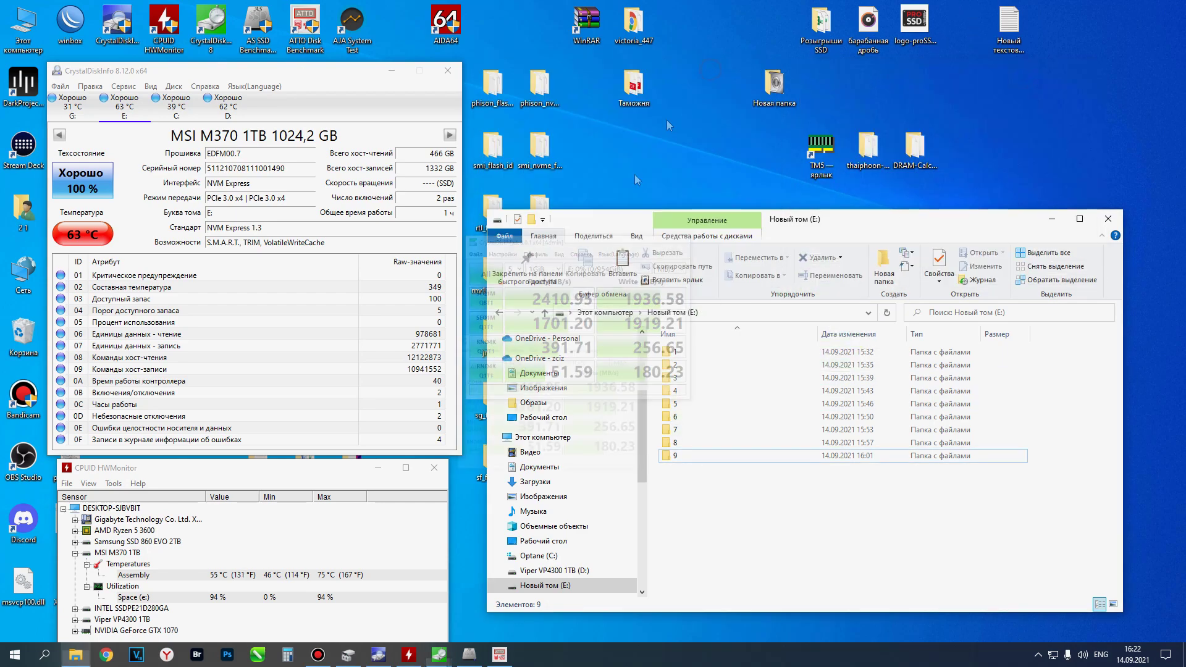
drag(865, 525, 671, 350)
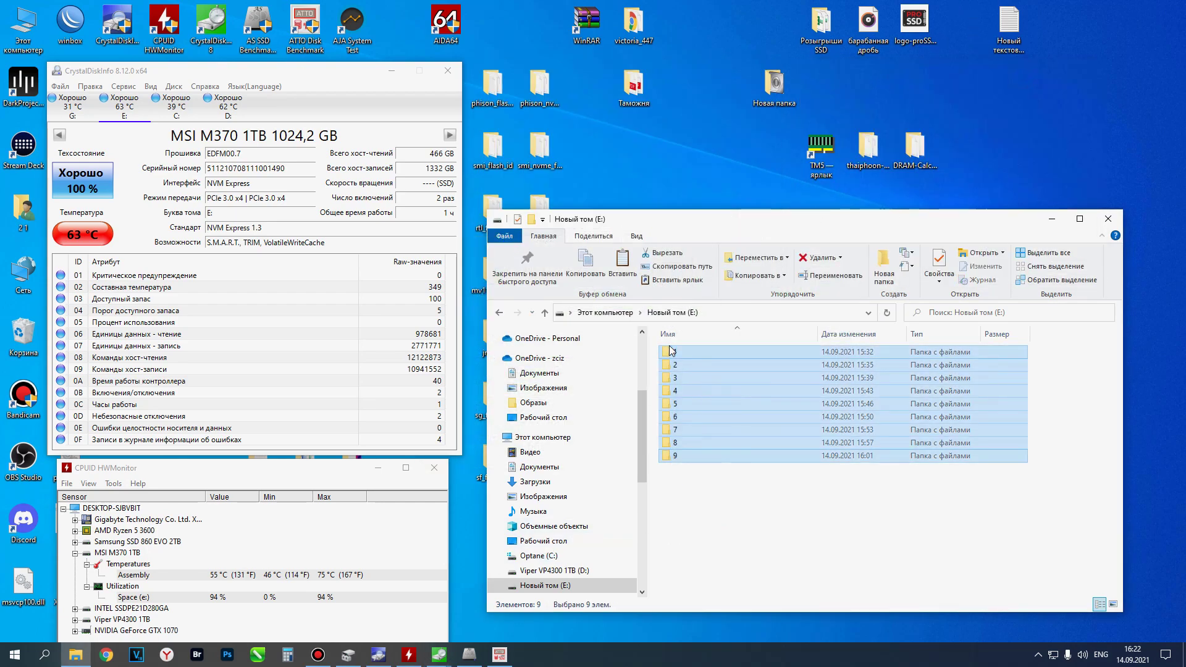
key(Delete)
key(Return)
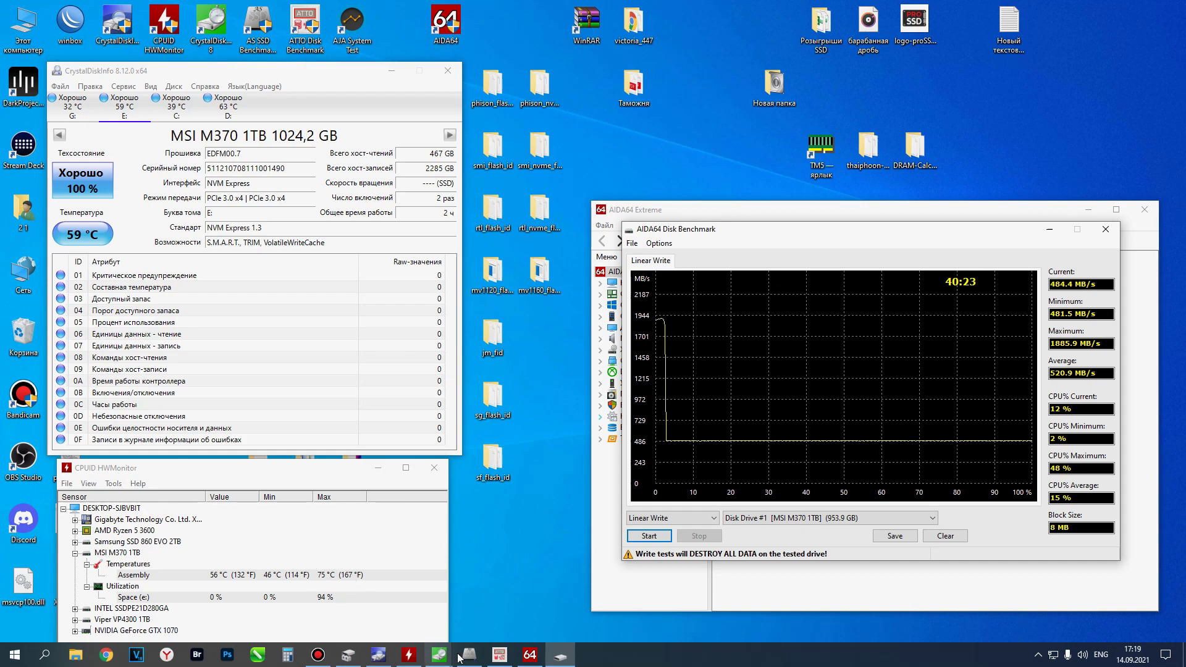
Step: Bring back the CrystalDiskMark result windows to review them alongside the AIDA64 Linear Write graph
click(438, 655)
click(355, 615)
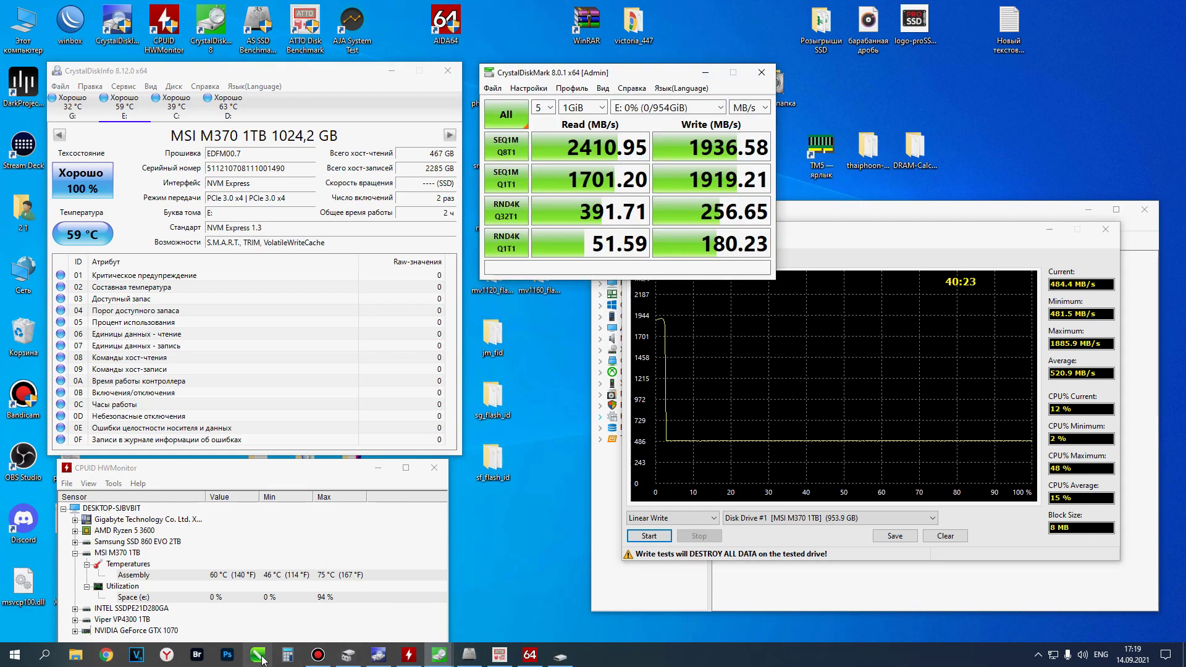
mouse_move(438, 655)
click(494, 608)
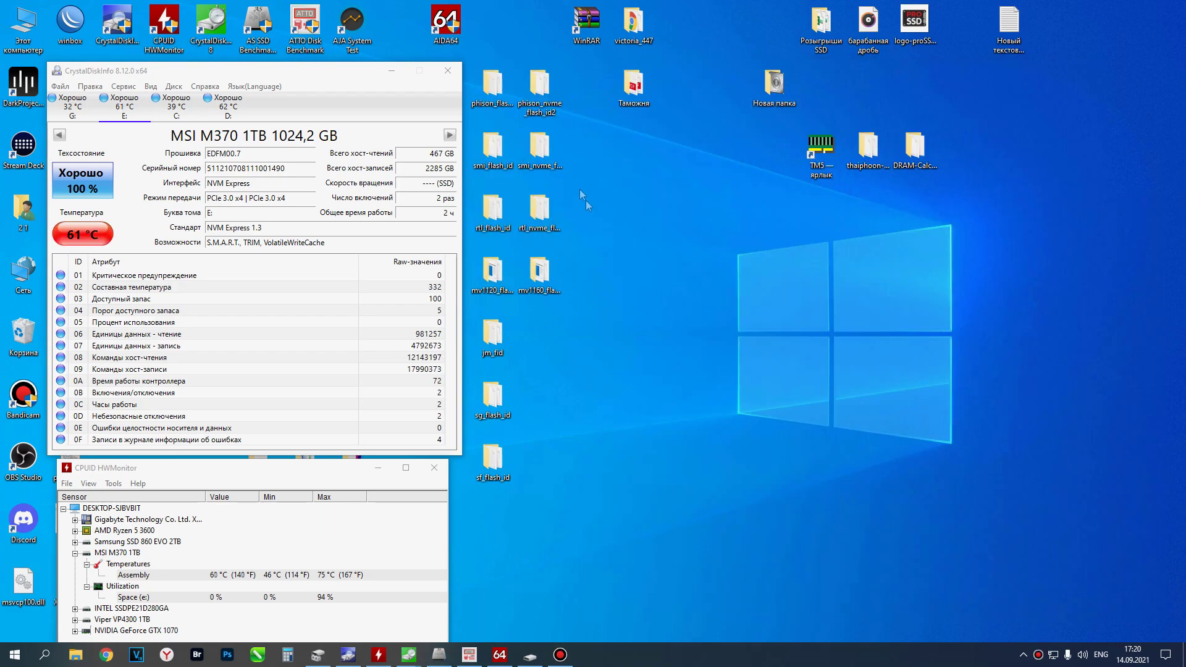
Step: Run the phison_nvme_flash_id2 application from its desktop folder and query drive number 1, the MSI M370 1TB
double_click(539, 86)
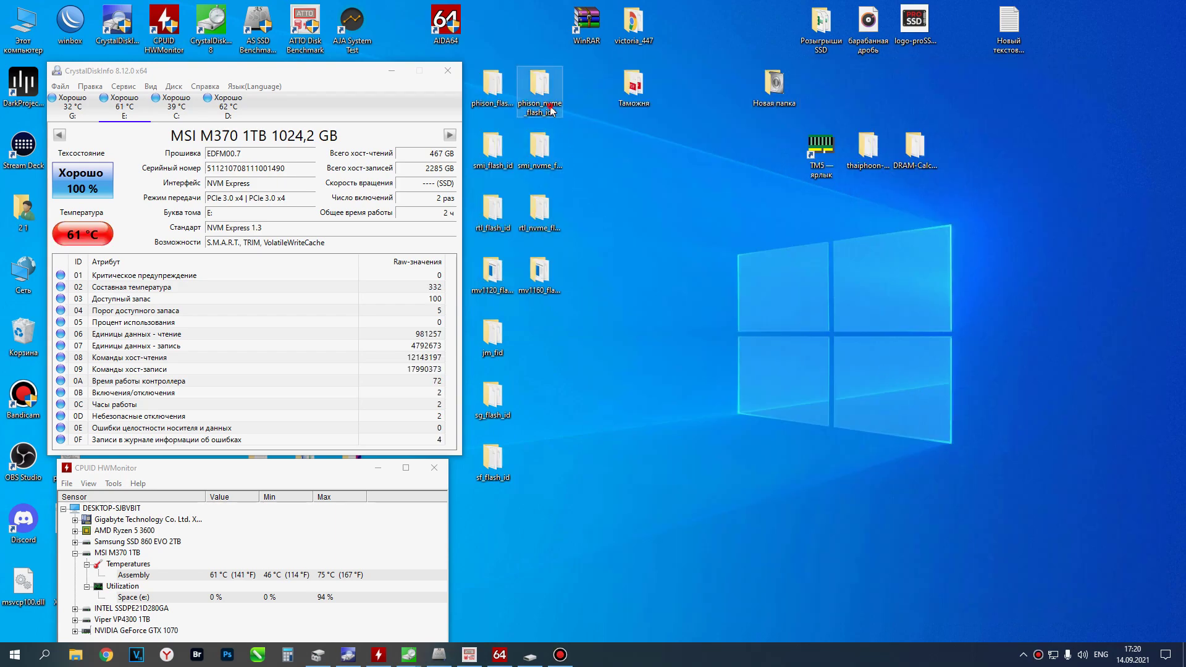
scroll(791, 426, down, 10)
scroll(787, 427, down, 10)
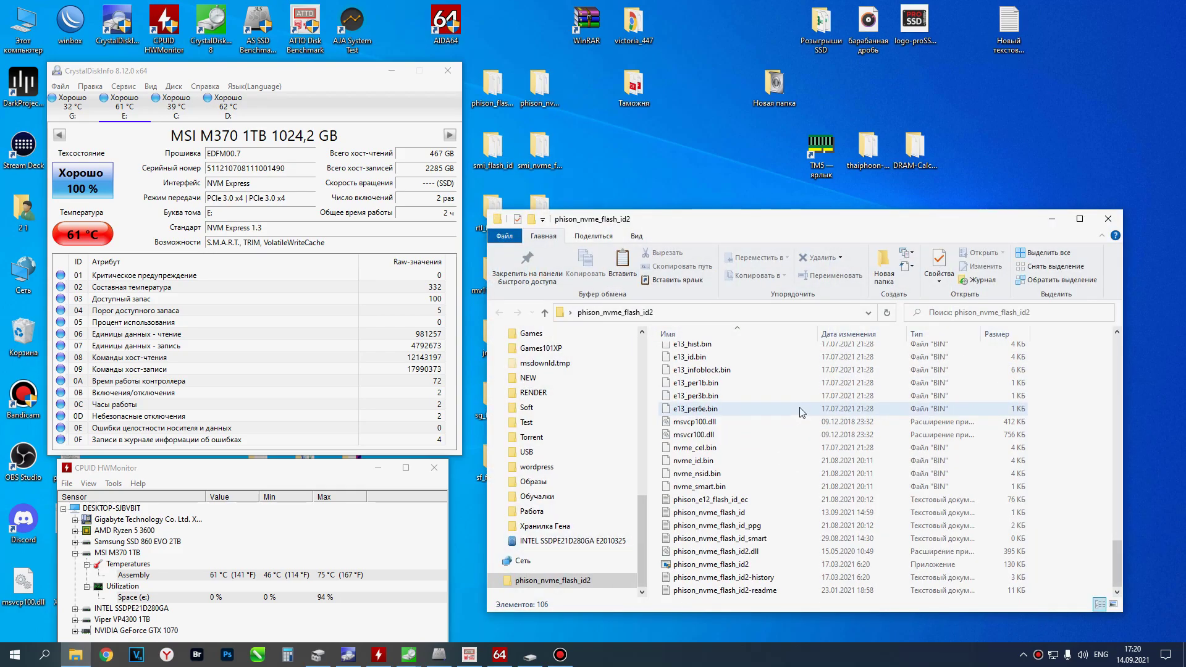
click(712, 564)
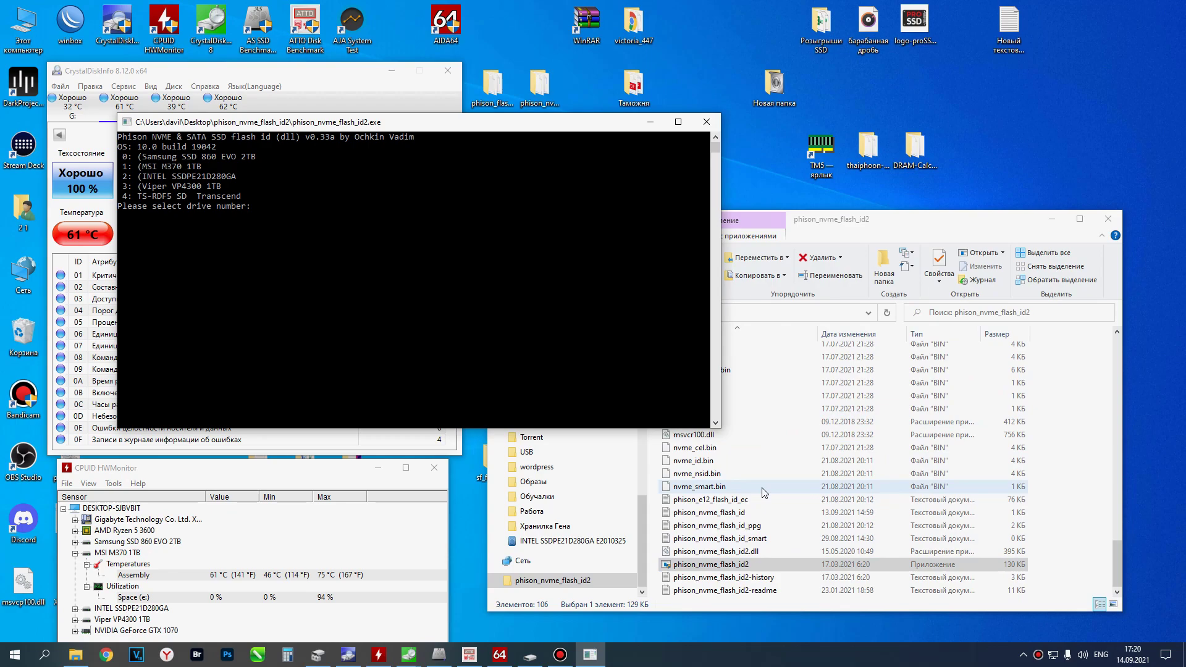
text(1)
key(Return)
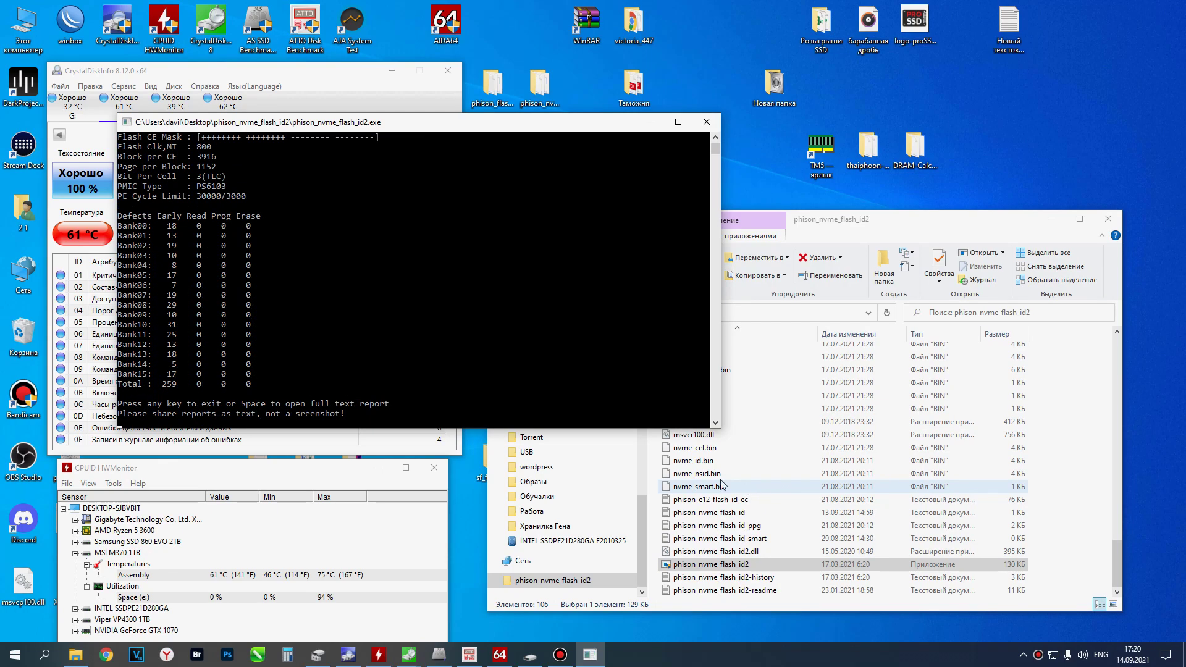
Step: Examine the flash ID report for the drive's memory type per bank, controller details and defect table
scroll(379, 217, up, 5)
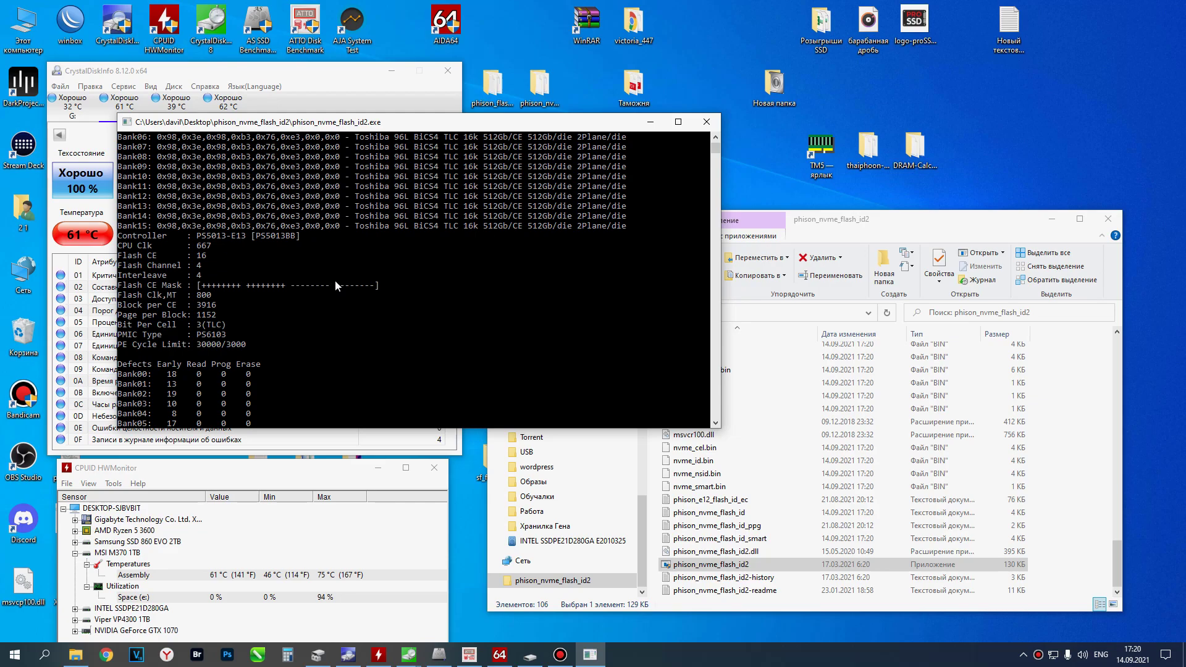
scroll(303, 295, up, 6)
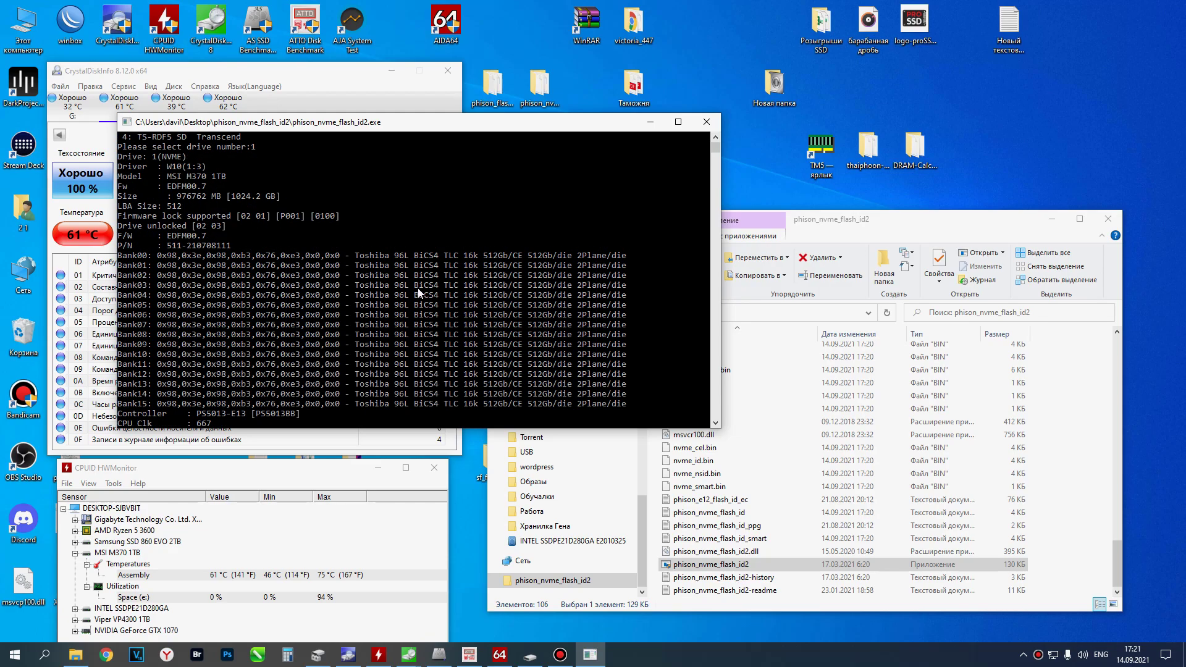
scroll(418, 291, down, 15)
scroll(421, 291, up, 7)
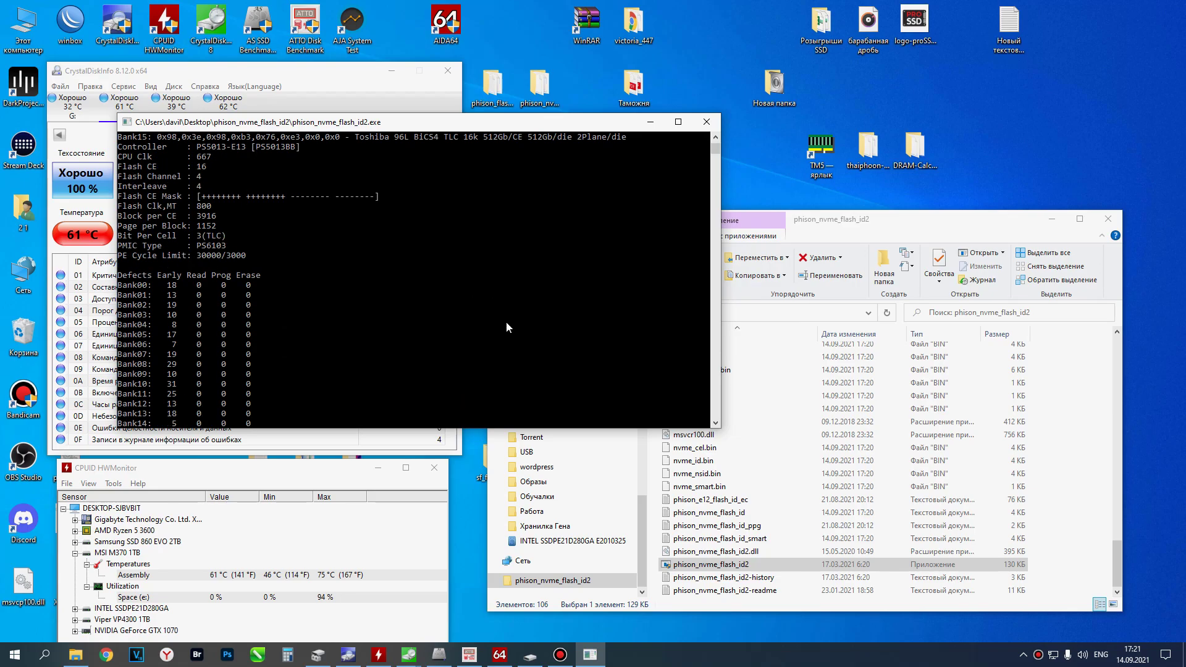